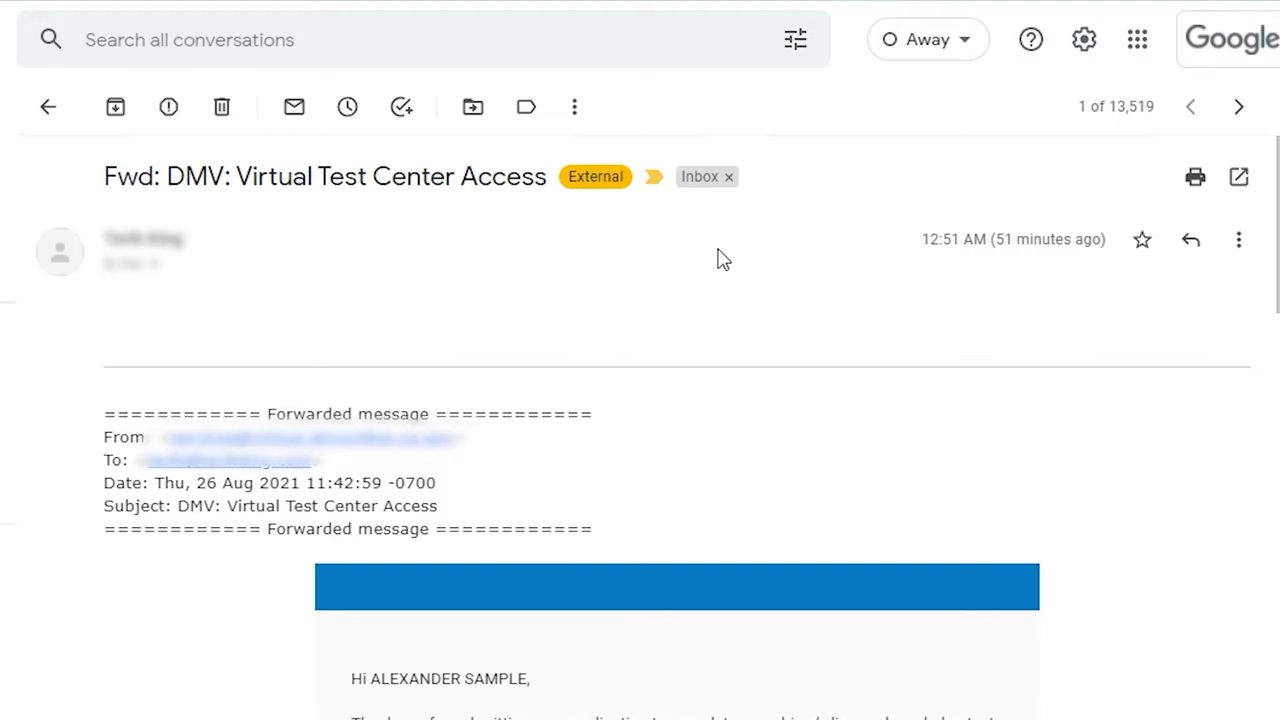
- Scroll down the forwarded DMV access email to reveal the Virtual Test Center link
scroll(720, 257, down, 5)
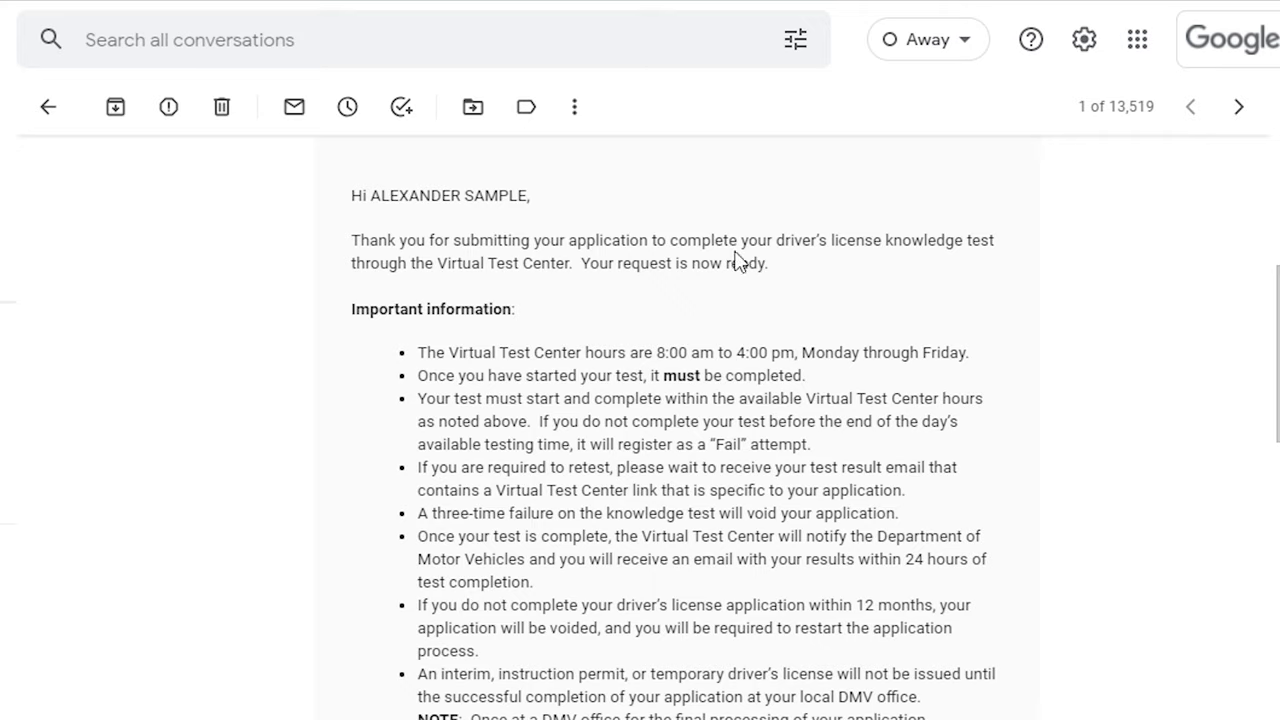
scroll(730, 262, down, 3)
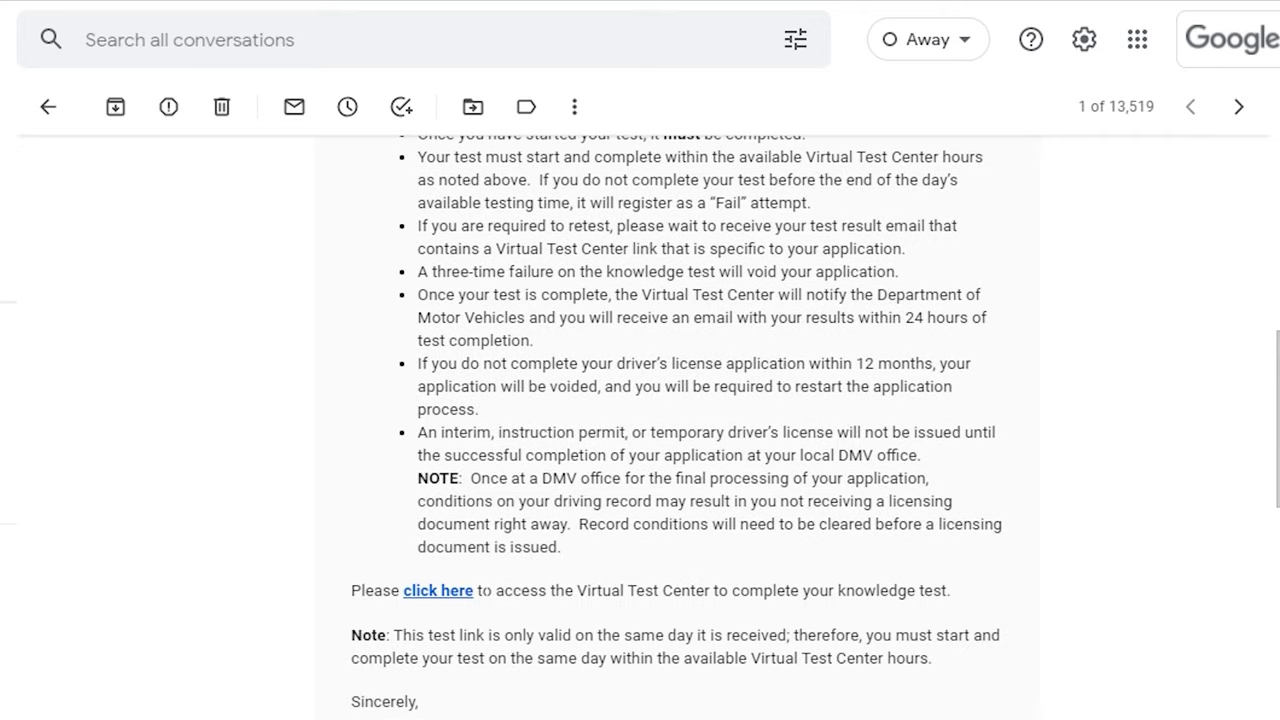
- Follow the Virtual Test Center link and log in with a CA DMV account
click(452, 594)
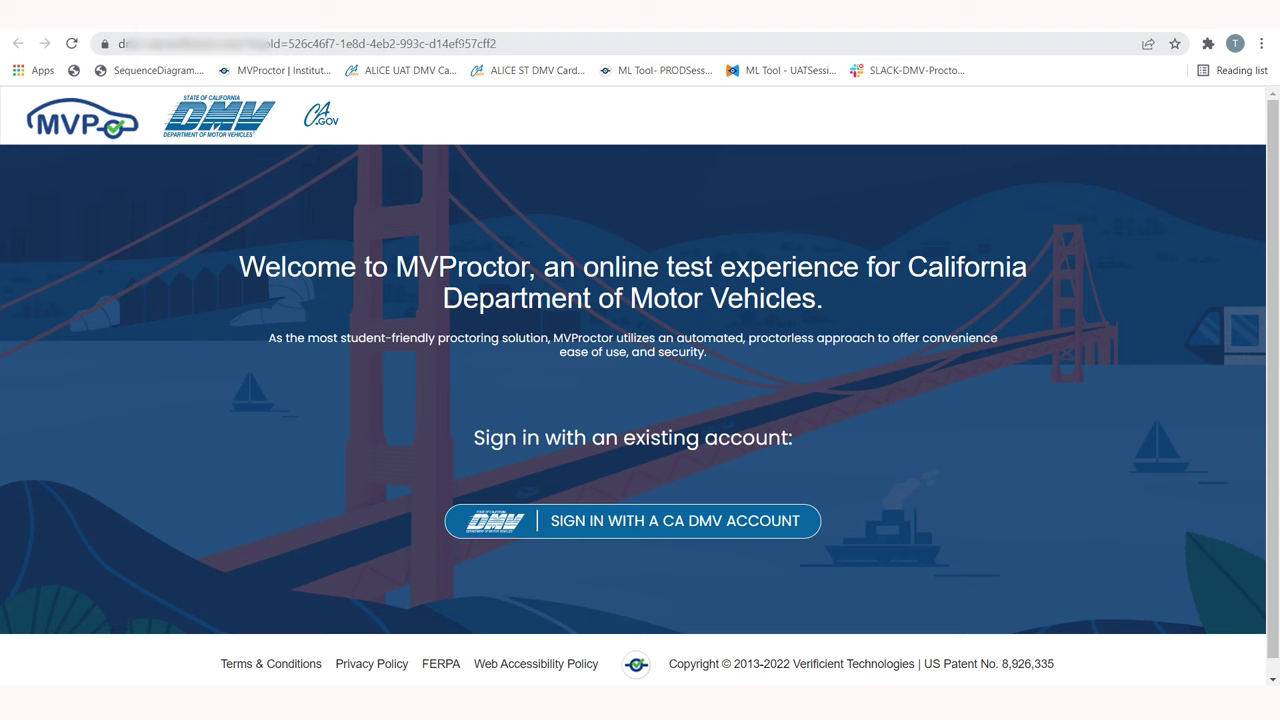
click(460, 44)
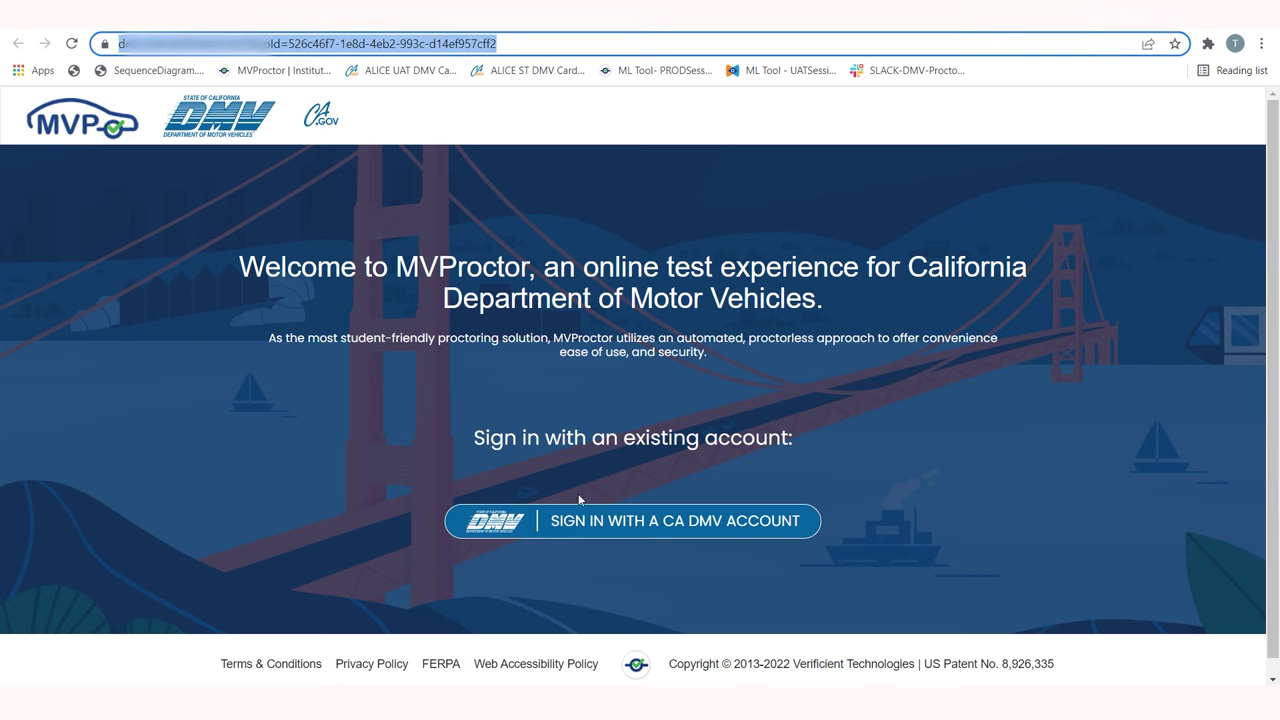
click(589, 527)
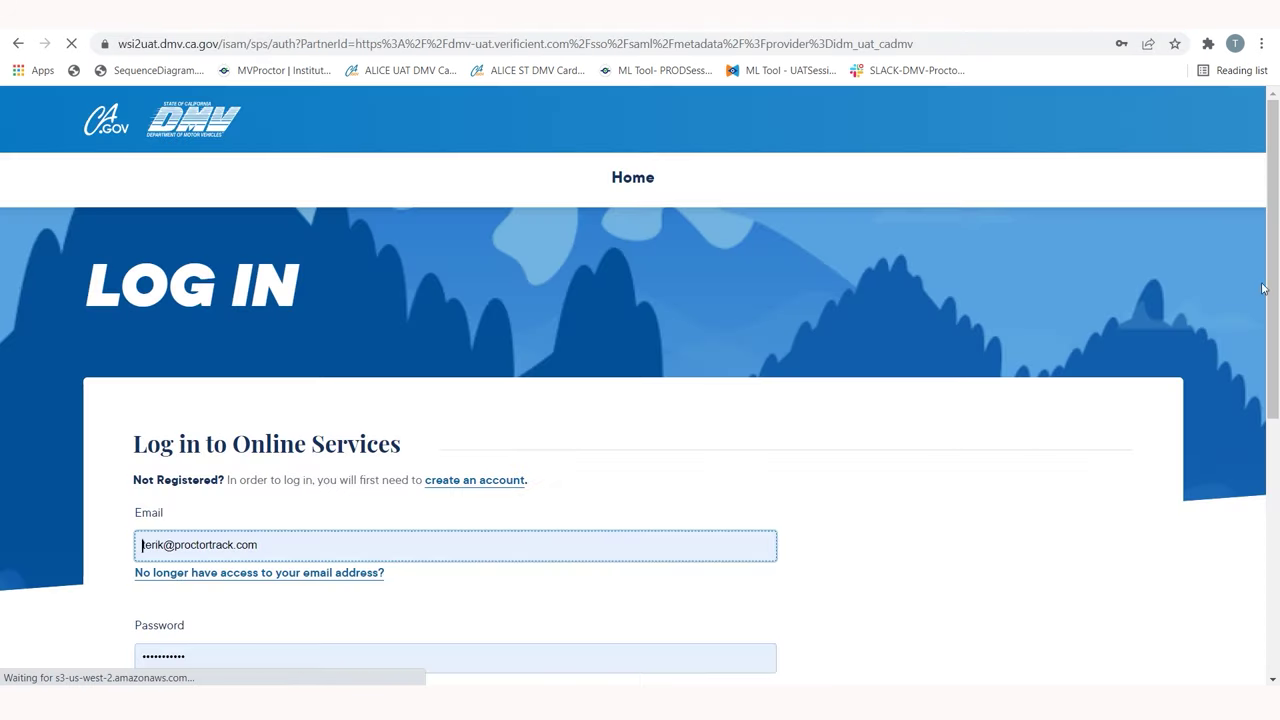
drag(1263, 288, 1263, 432)
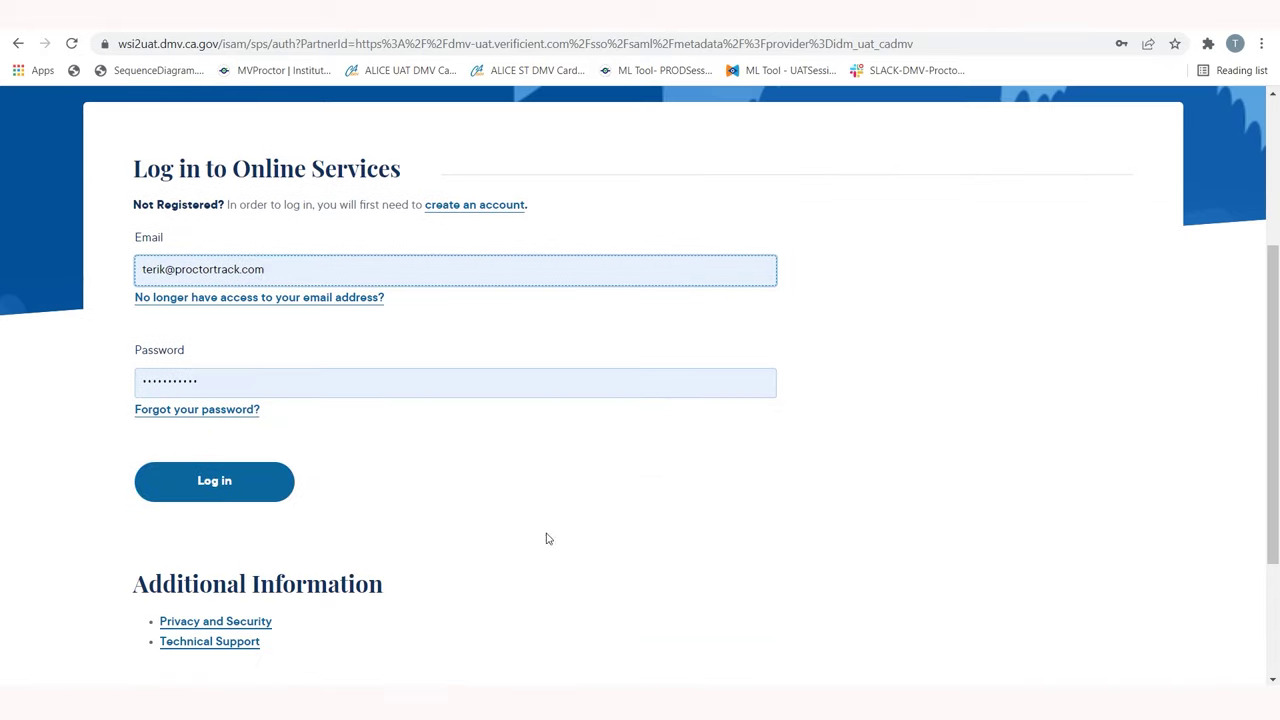
click(211, 481)
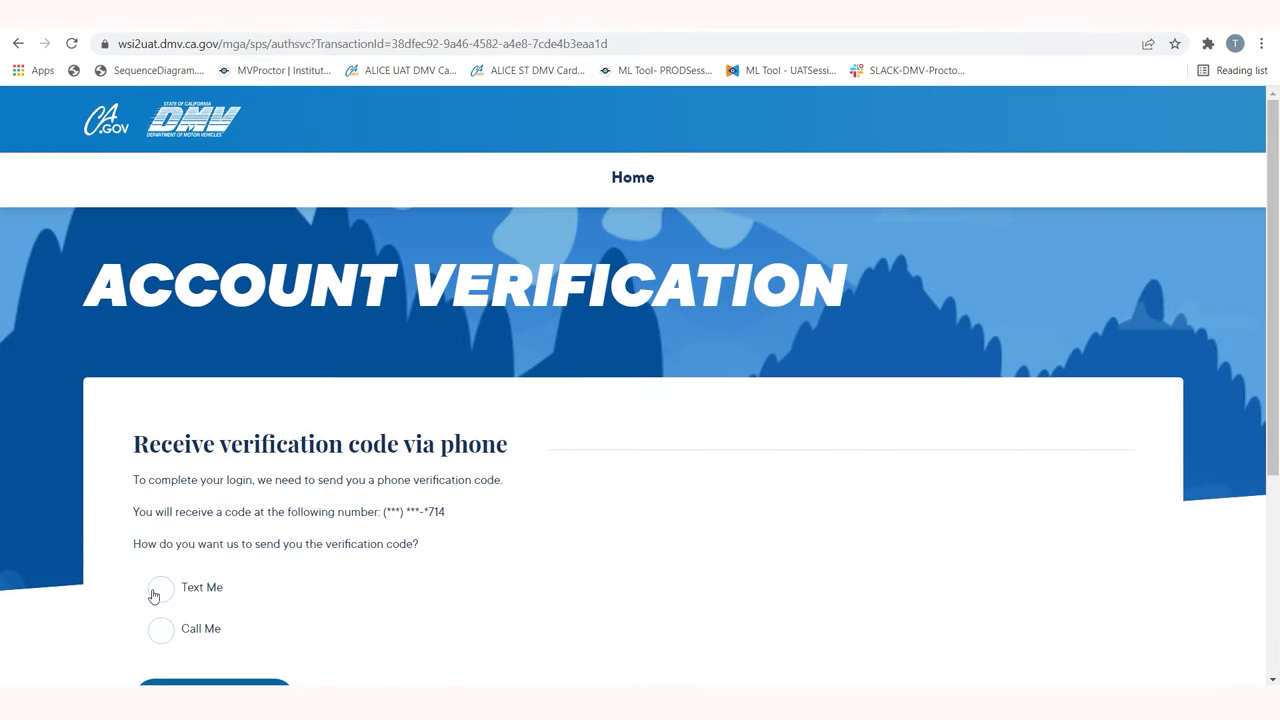
- Confirm the phone number using a verification code received by text message
click(159, 590)
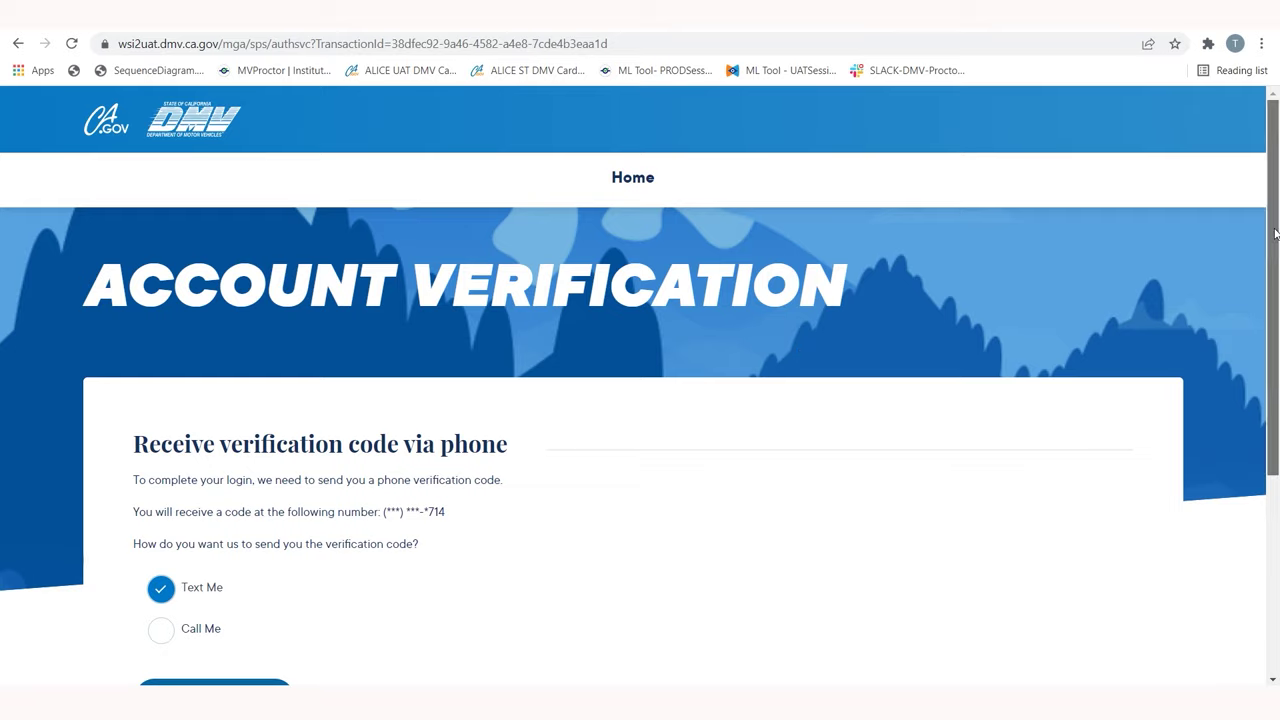
scroll(1234, 372, down, 2)
click(224, 490)
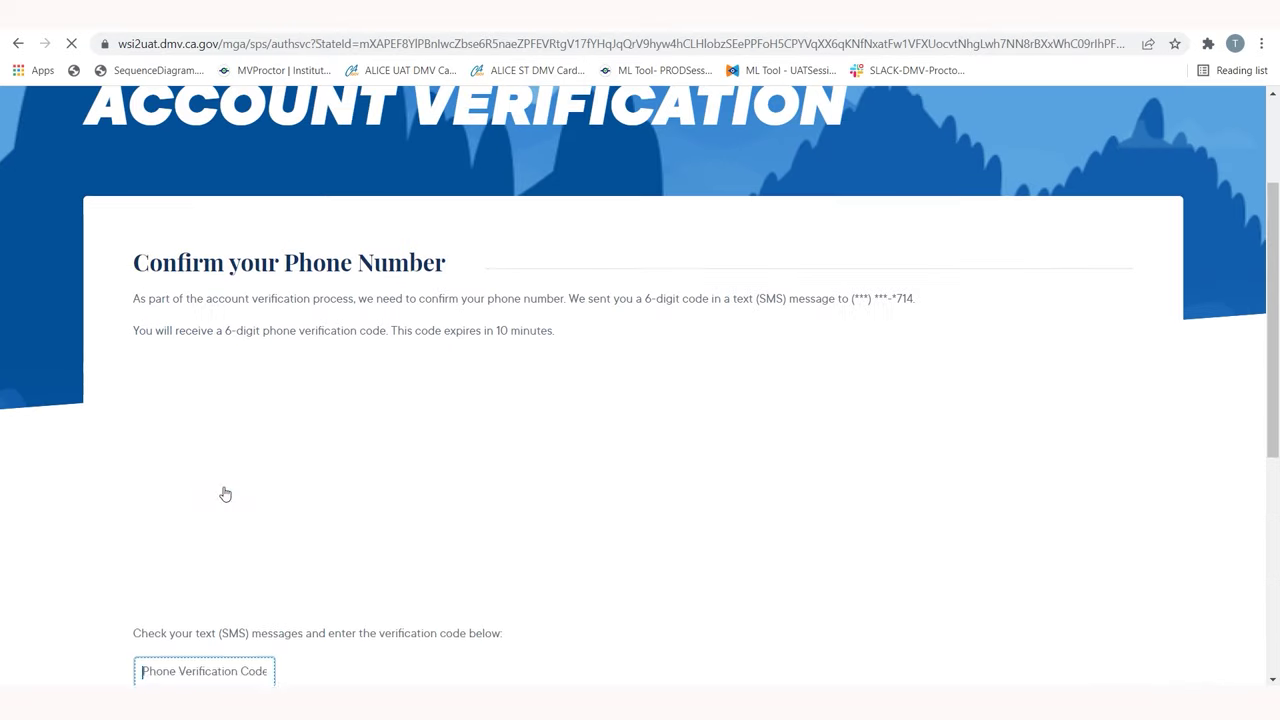
text(000000)
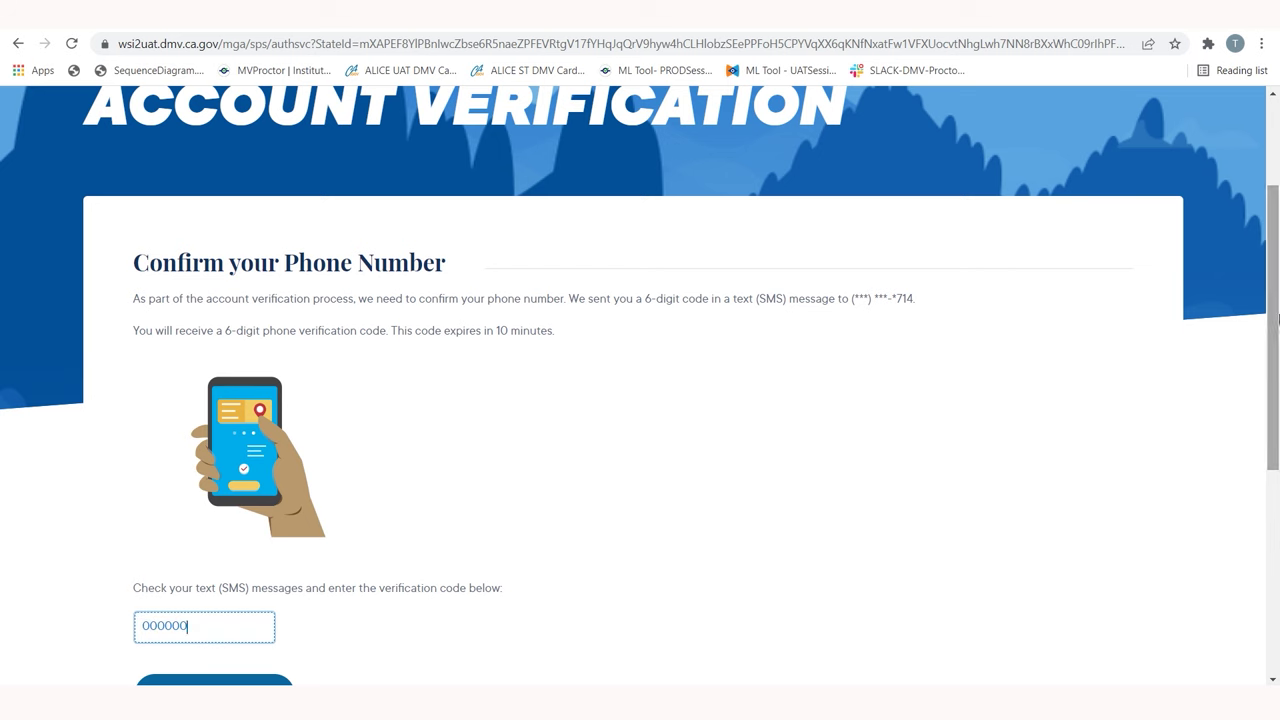
scroll(390, 479, down, 2)
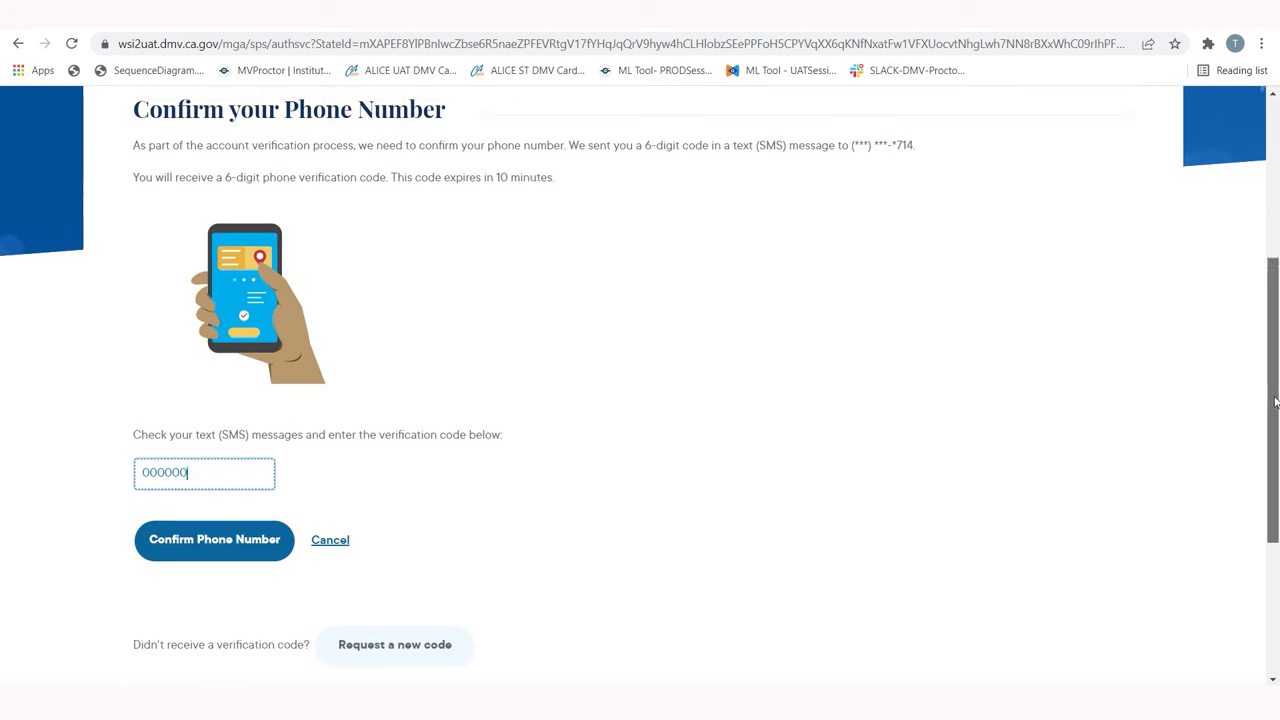
click(224, 533)
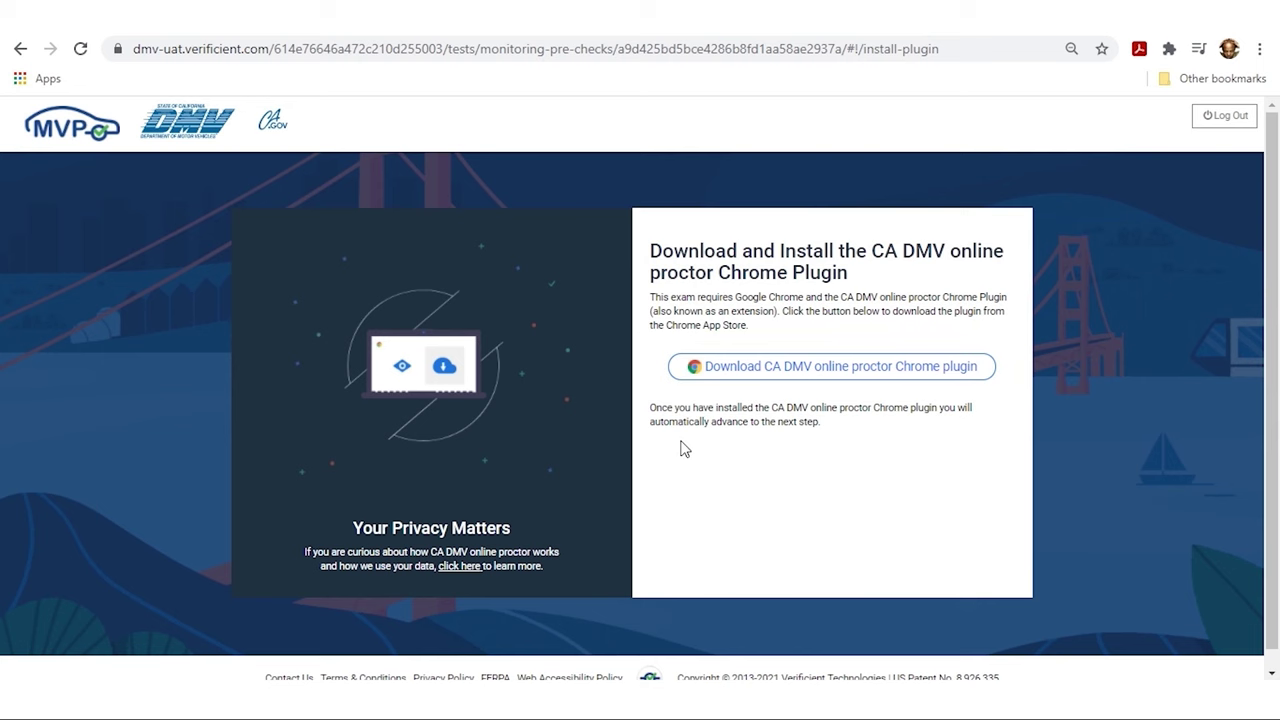
- Add the MVProctor extension to Chrome from its Web Store listing, approving its permissions
click(766, 369)
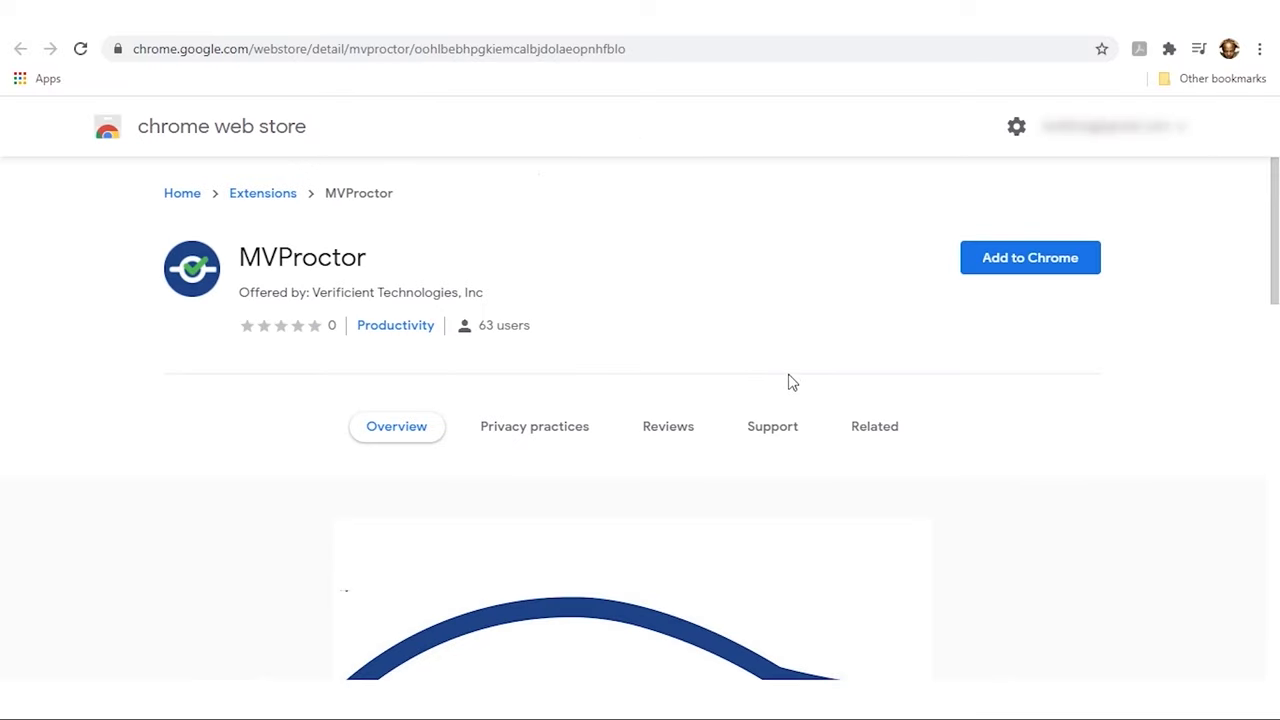
scroll(790, 378, down, 1)
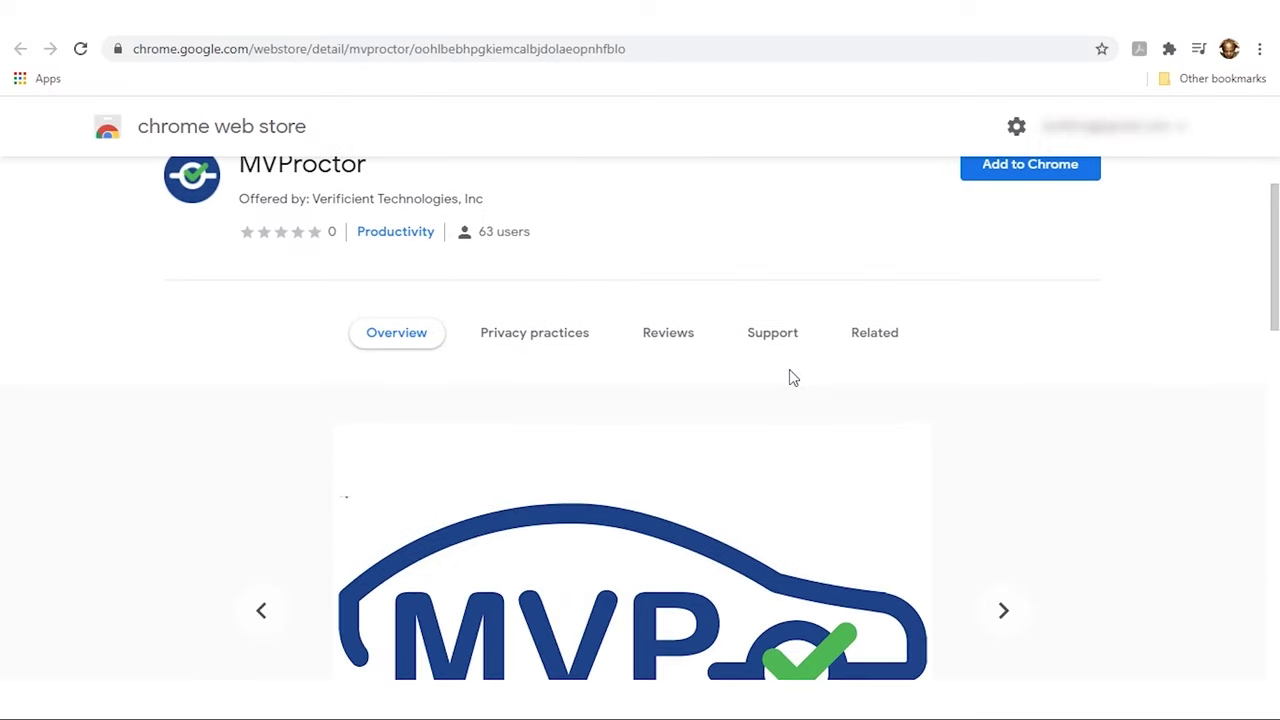
scroll(790, 378, down, 5)
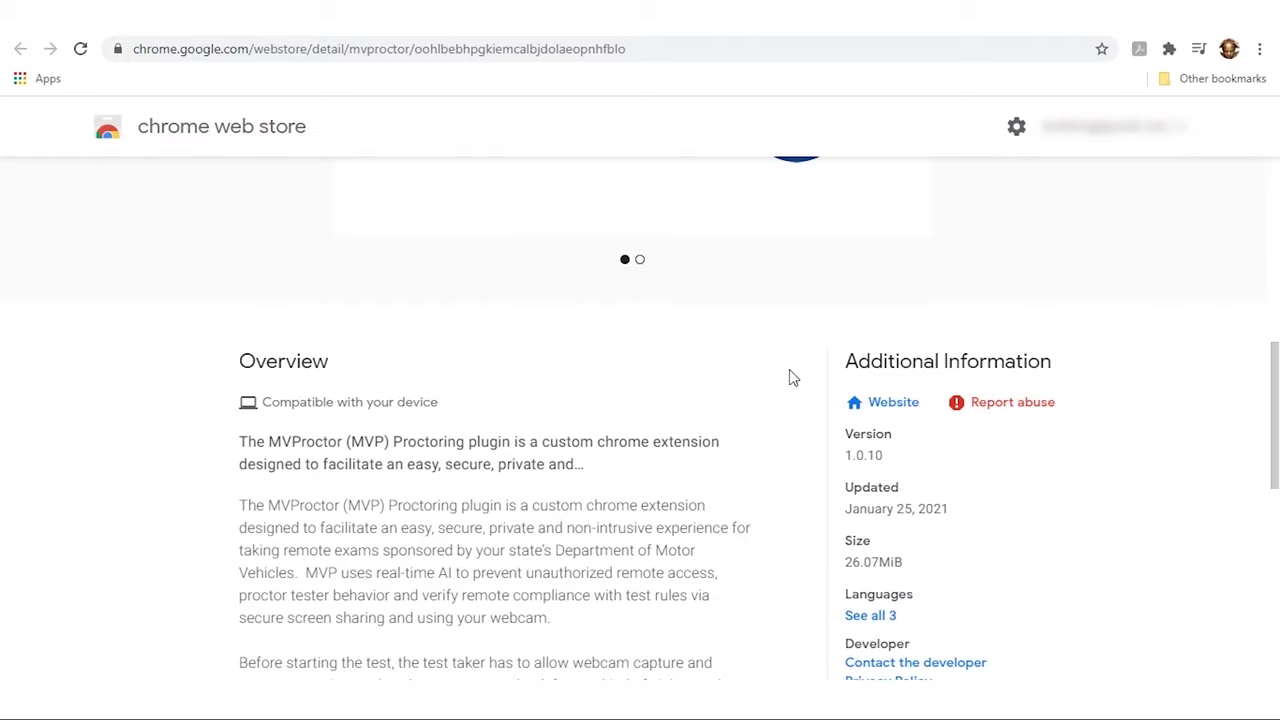
scroll(790, 378, down, 3)
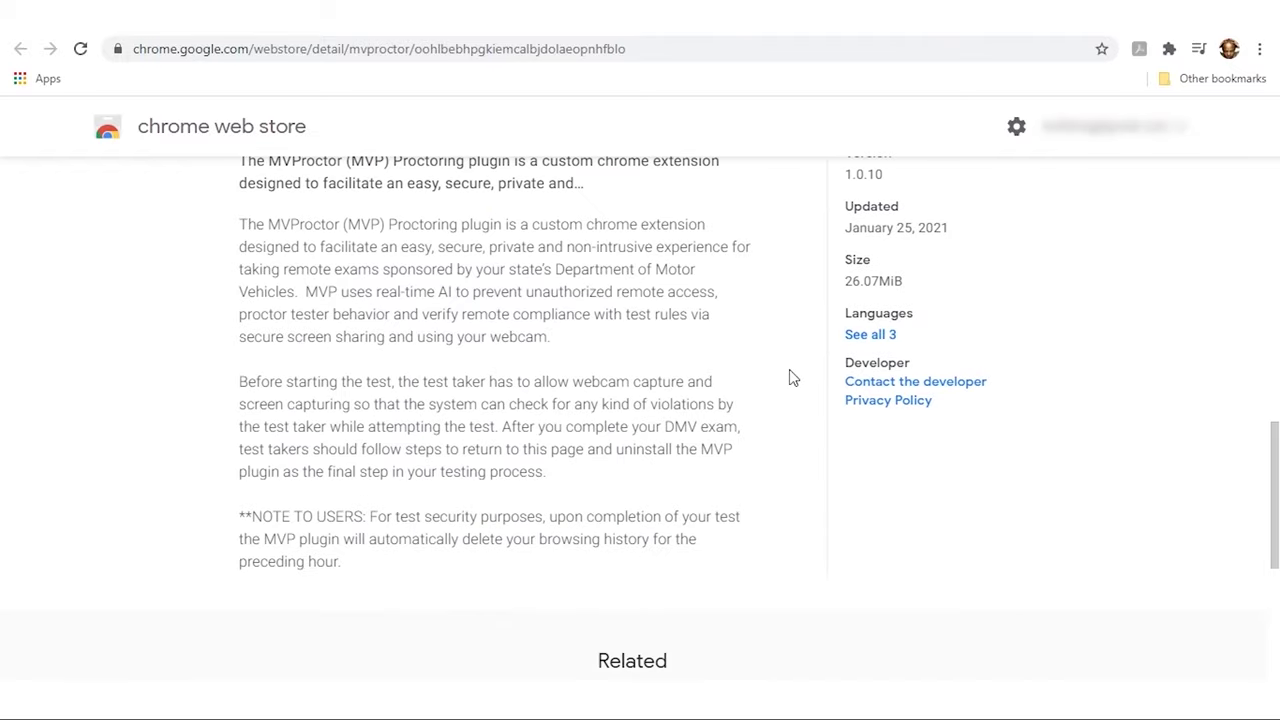
scroll(790, 378, up, 10)
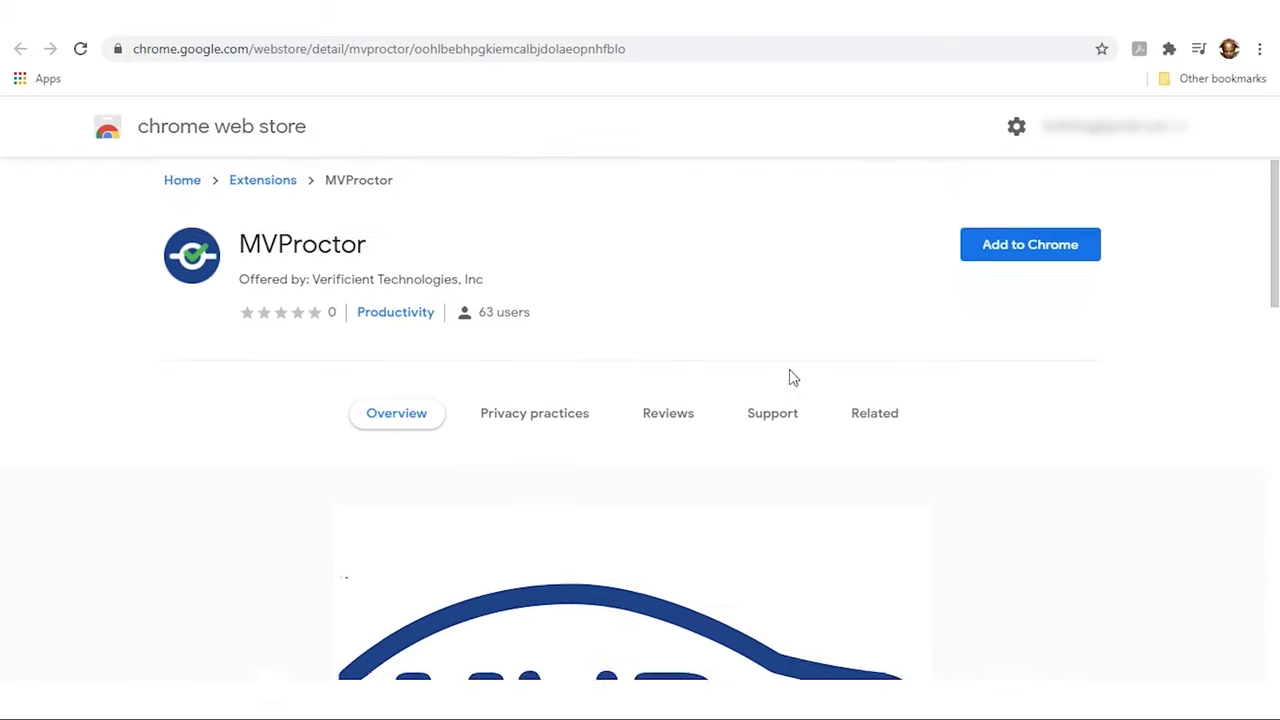
click(1073, 262)
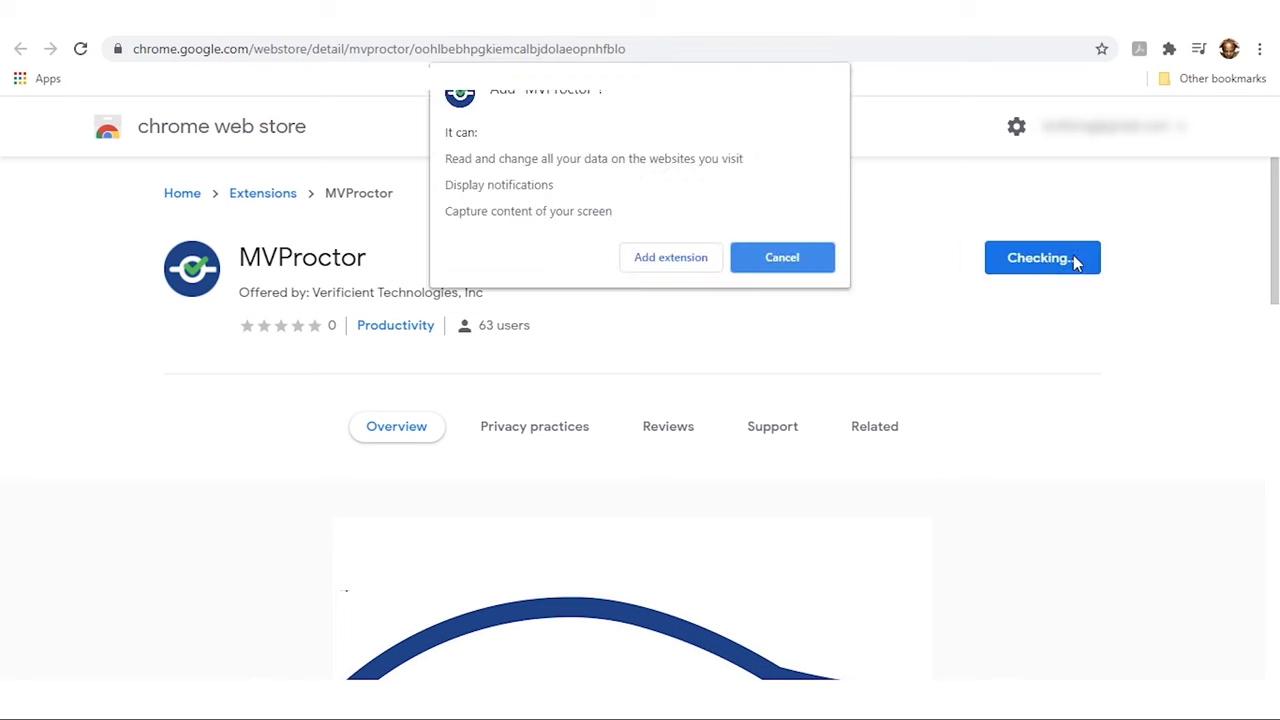
click(700, 268)
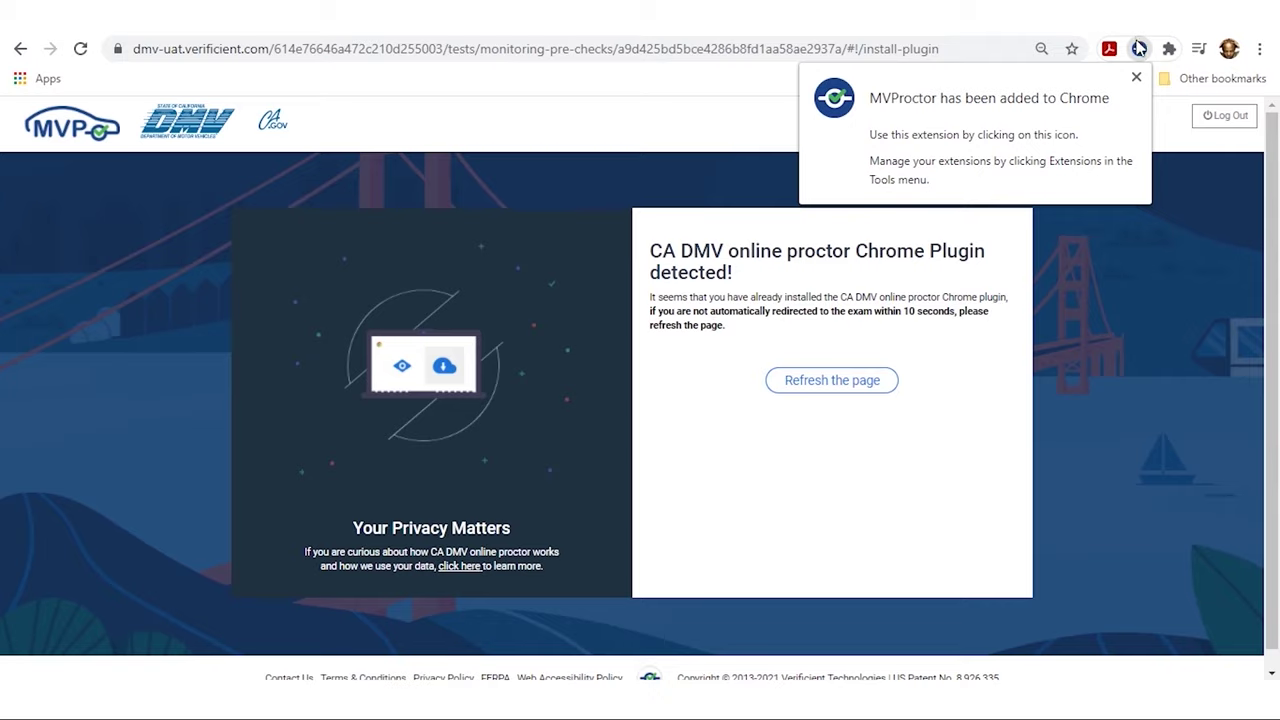
- Reload the proctor site, page through the three guideline pages, consent to remote proctoring, and start
click(1139, 49)
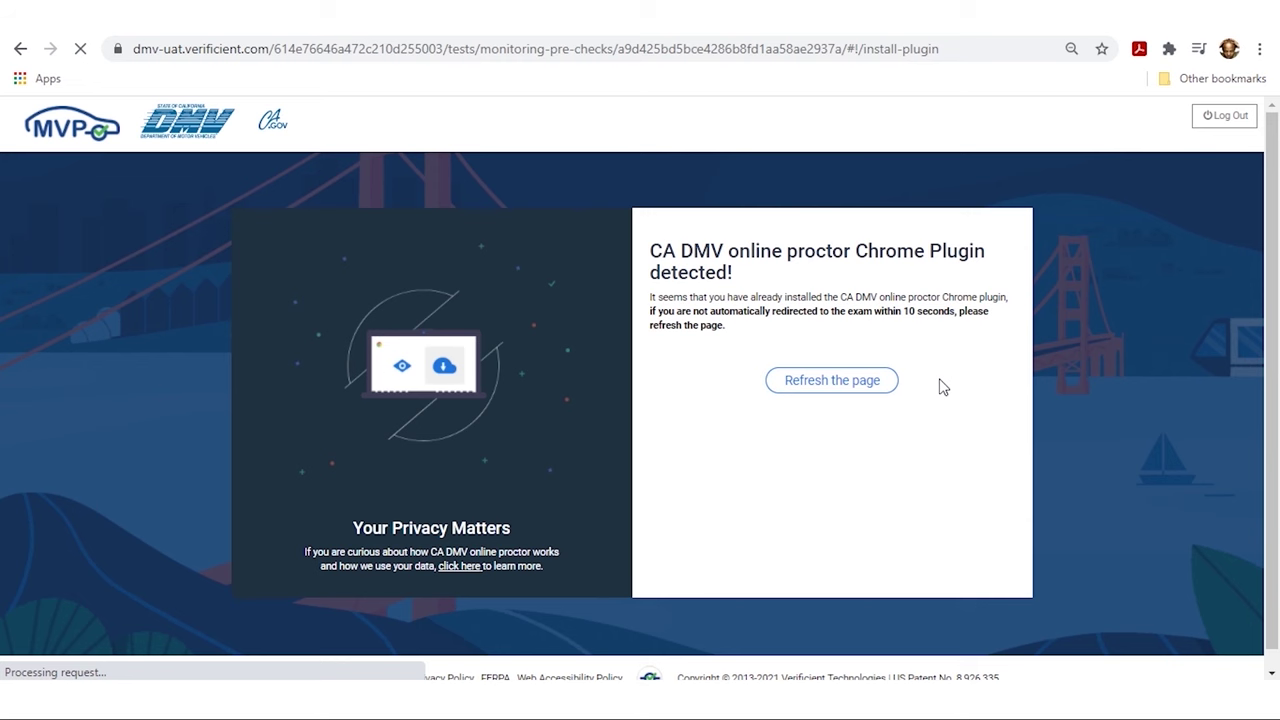
click(822, 388)
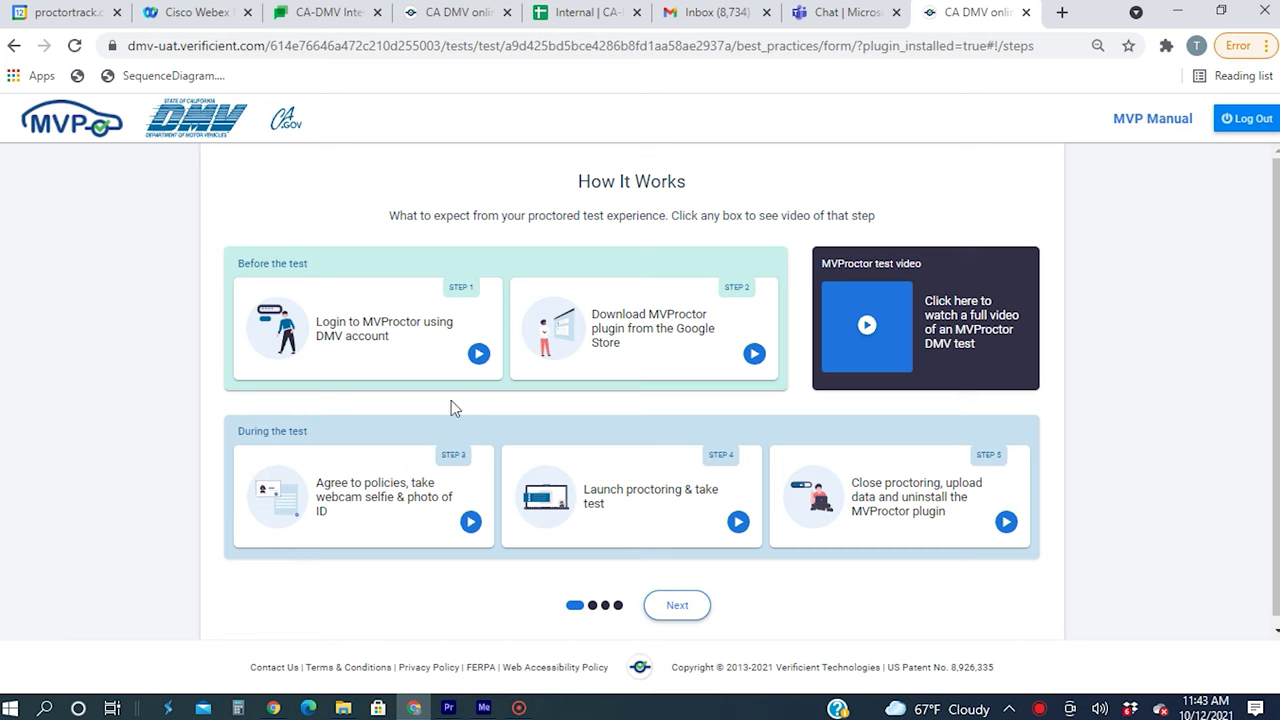
click(670, 603)
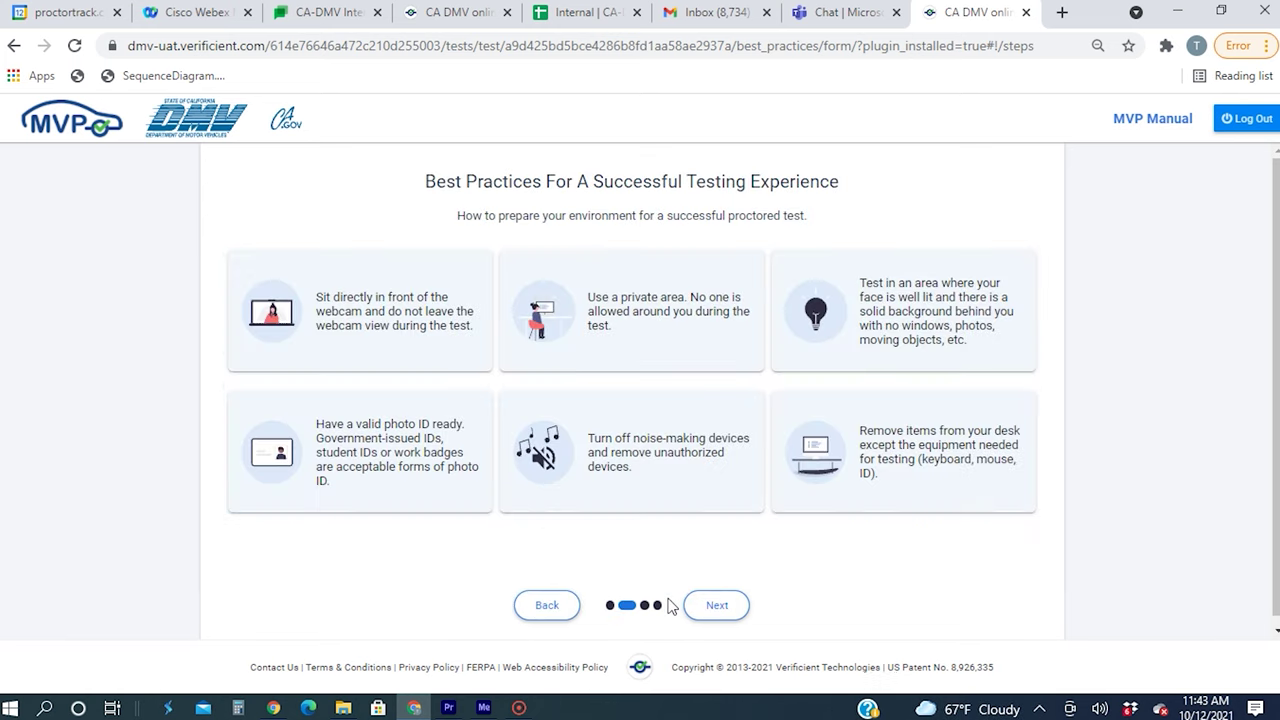
click(706, 610)
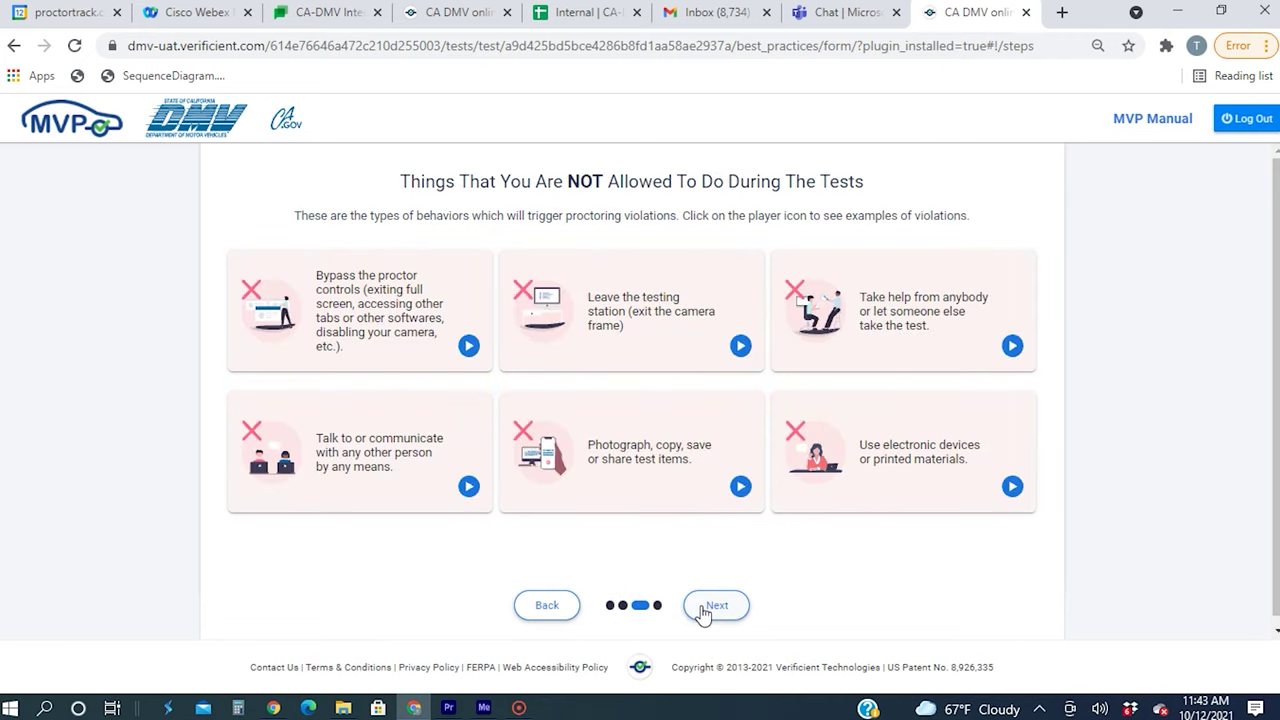
click(705, 610)
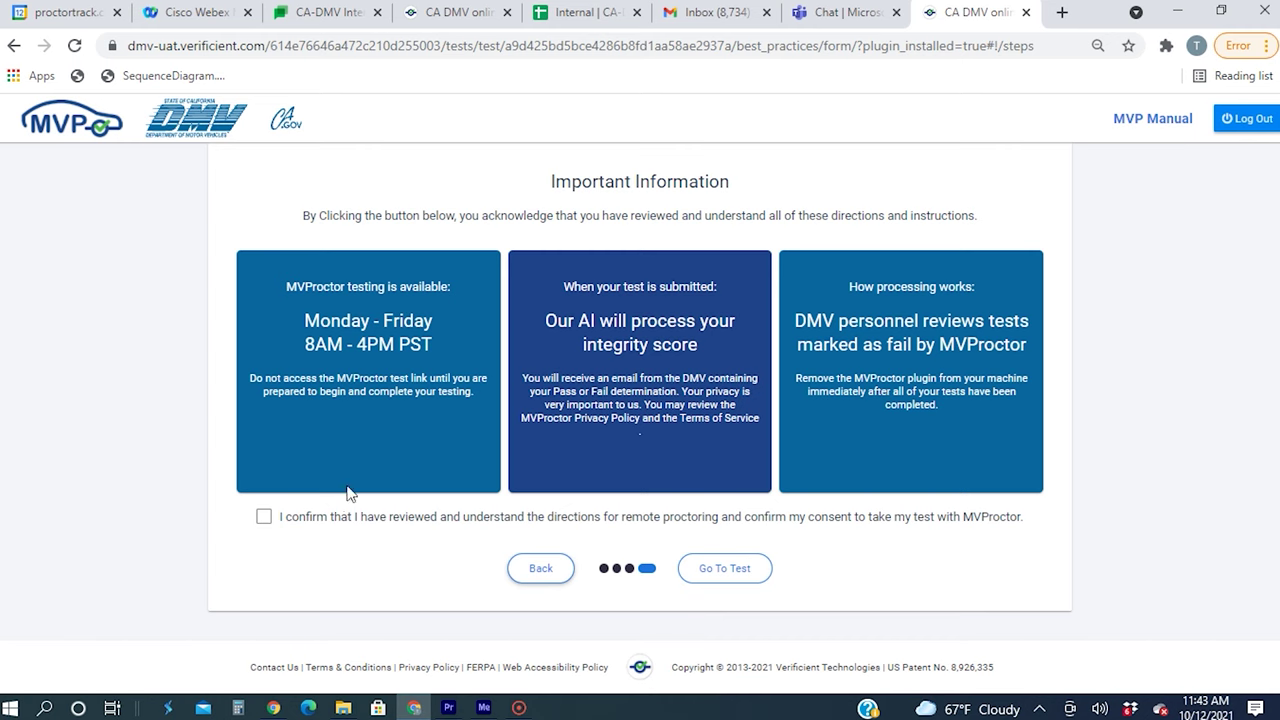
click(265, 518)
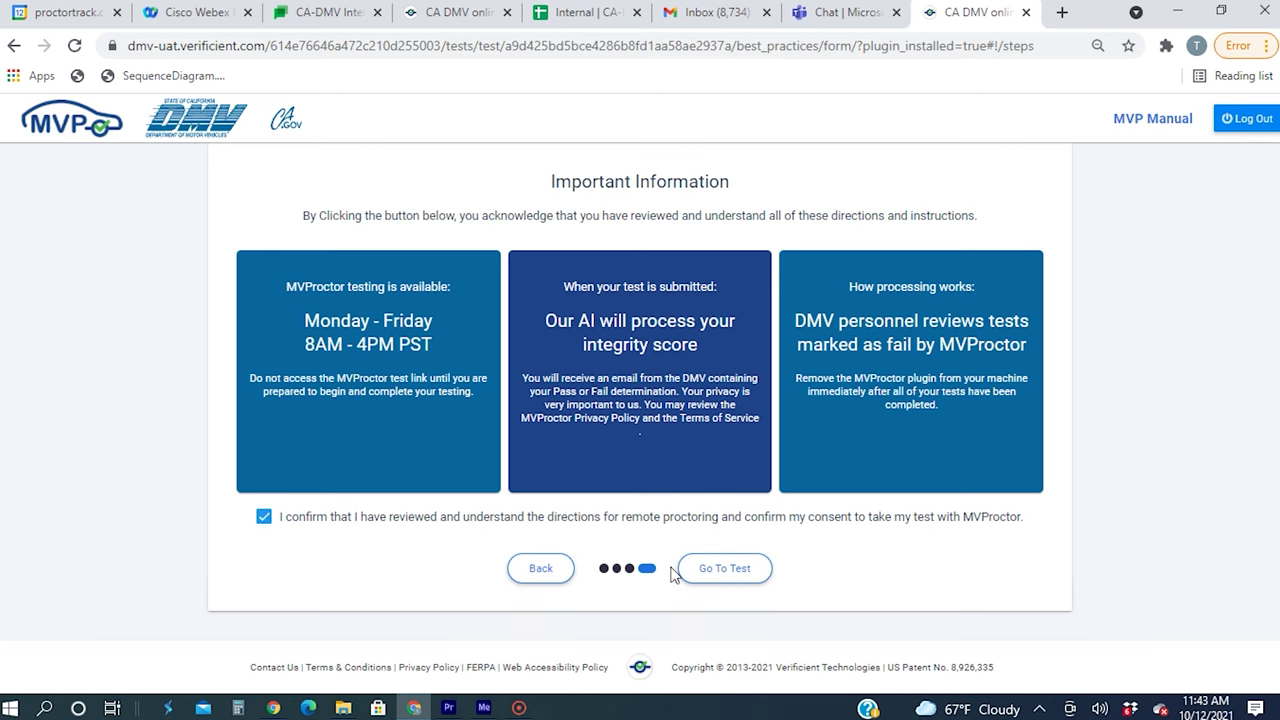
click(705, 576)
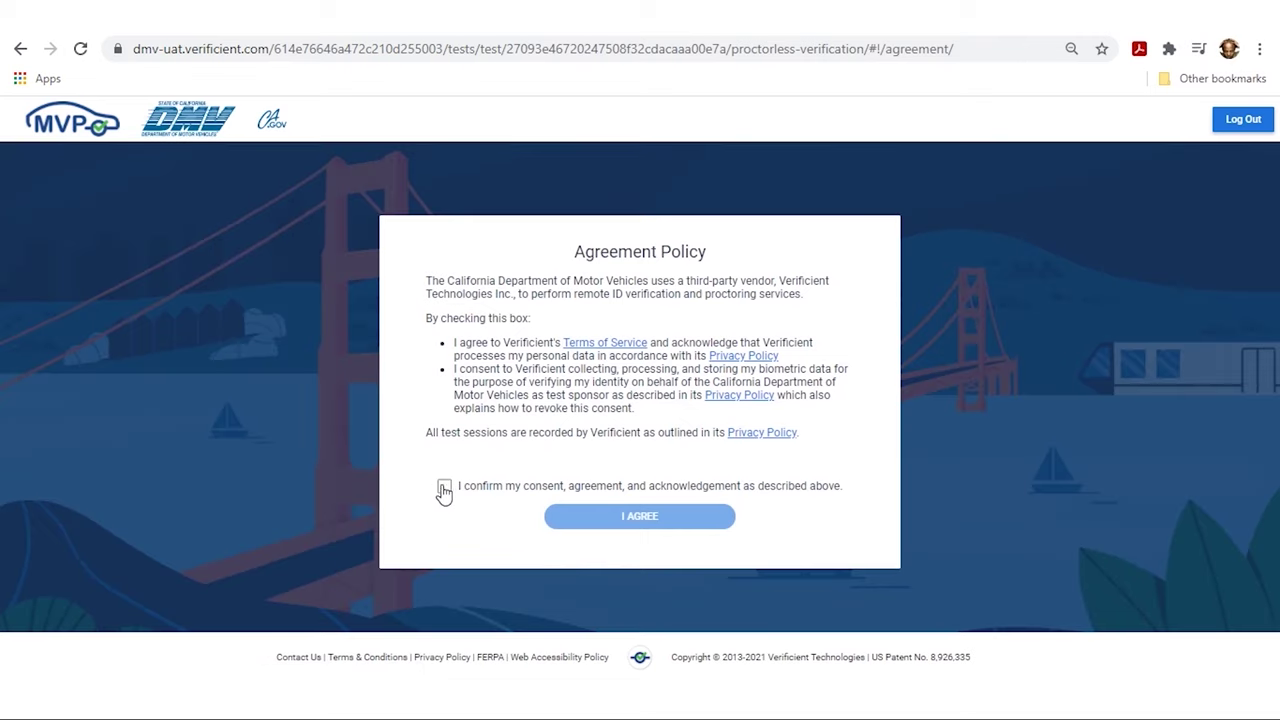
- Tick the consent checkbox and accept the Agreement Policy with I AGREE
click(444, 487)
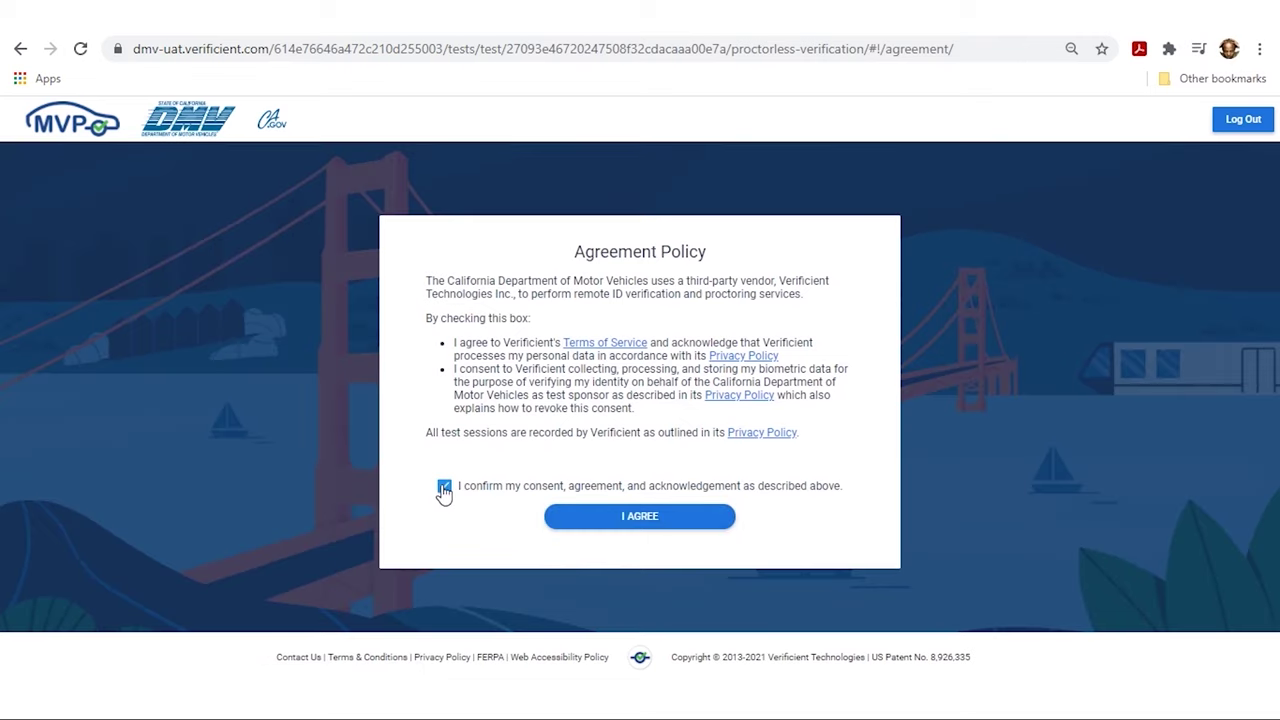
click(629, 520)
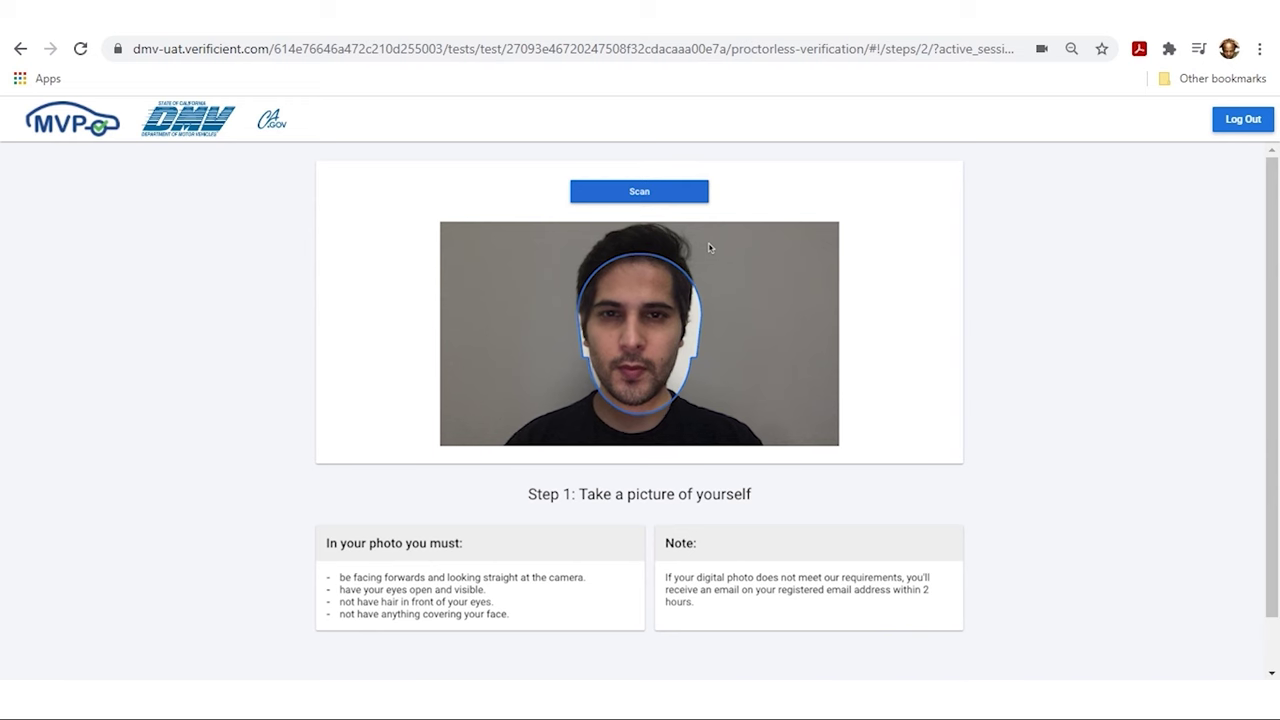
- Take a selfie with the webcam and upload it
click(666, 199)
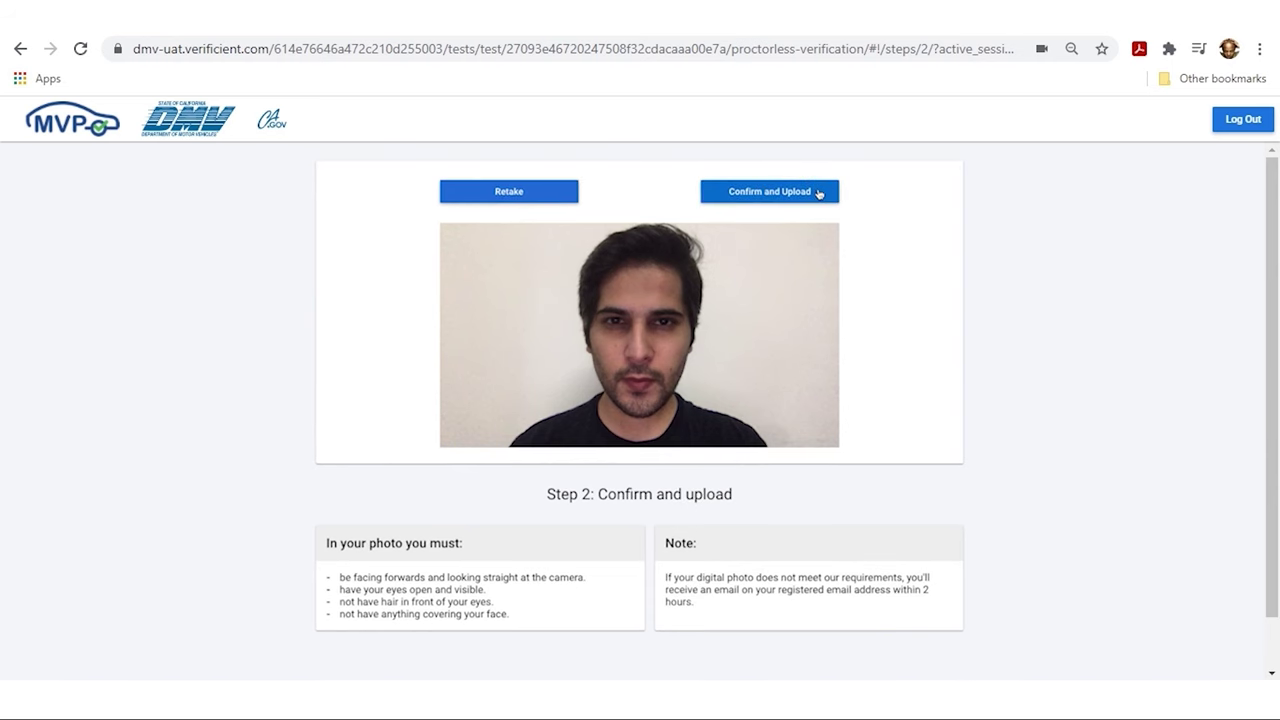
click(818, 193)
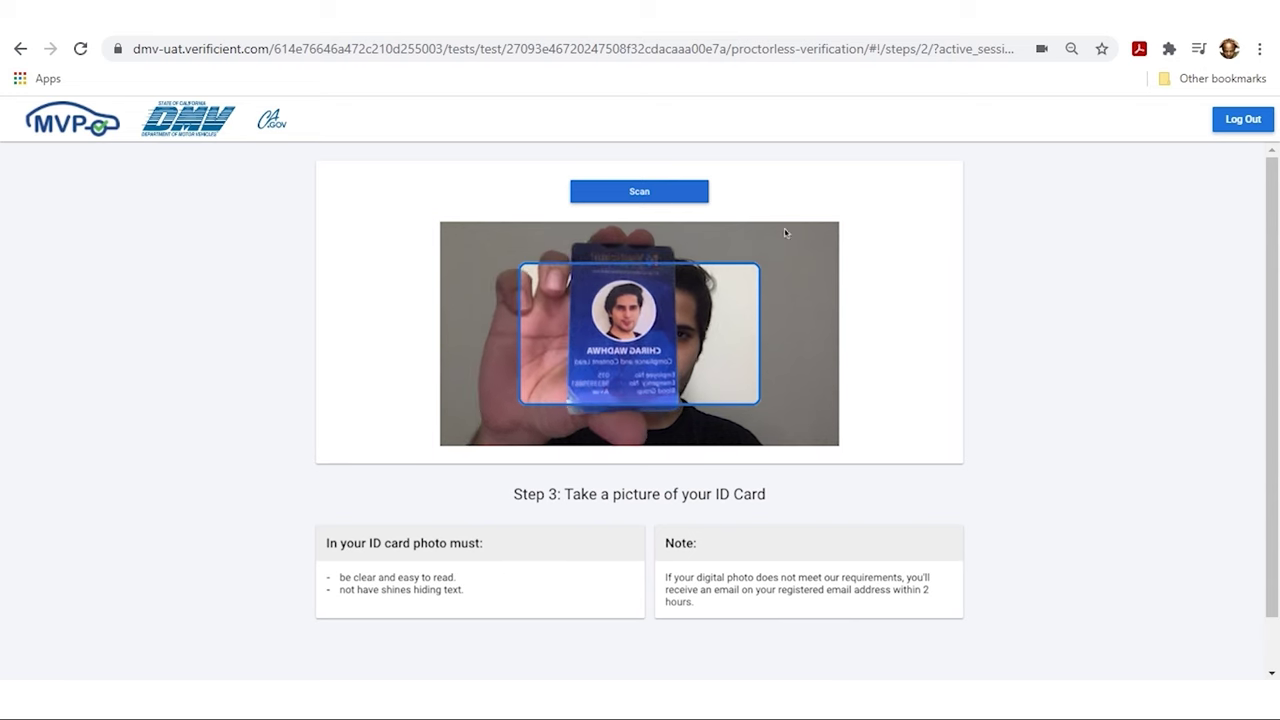
- Photograph the ID card with the webcam and upload it
click(671, 195)
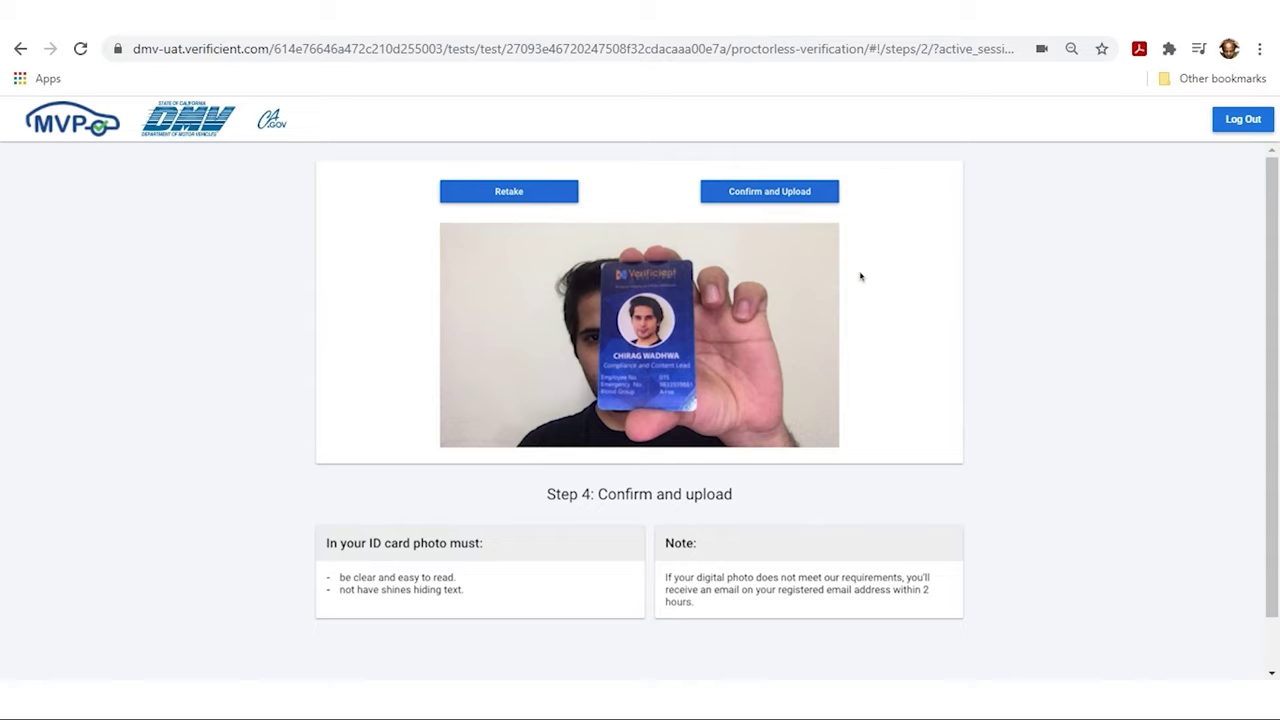
click(800, 190)
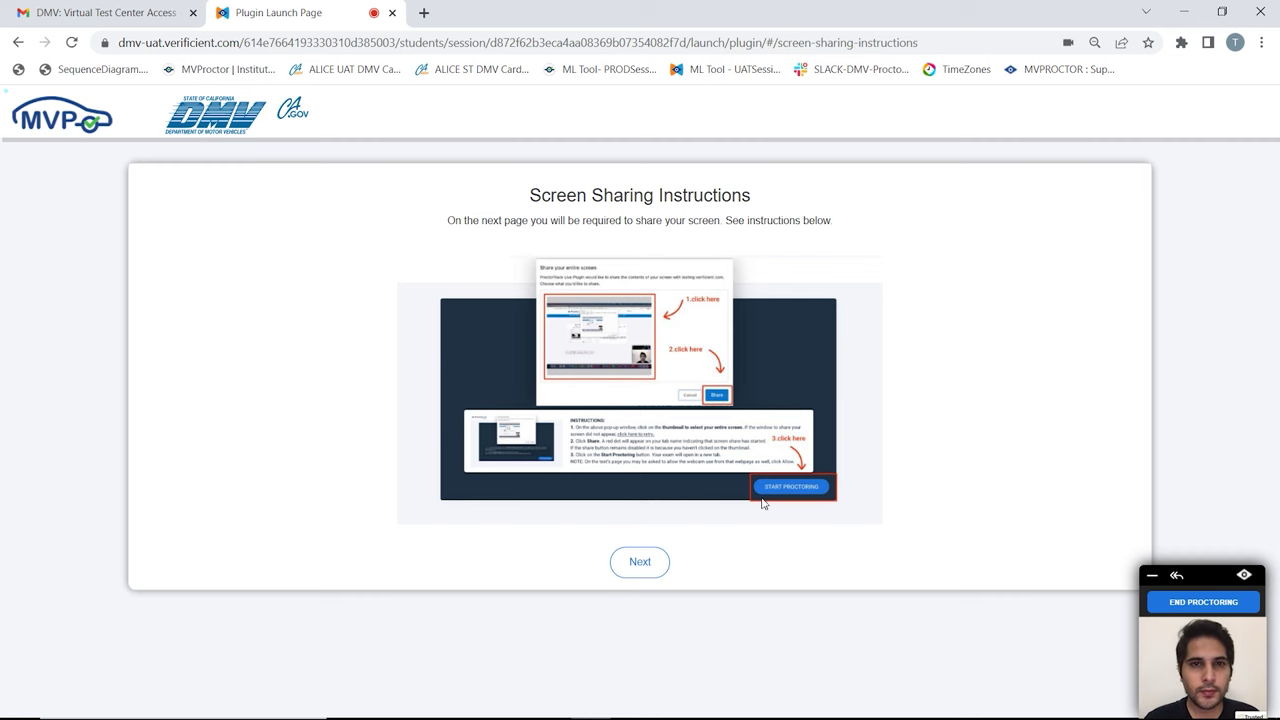
- Continue past the Screen Sharing Instructions to the entire-screen sharing prompt
click(652, 563)
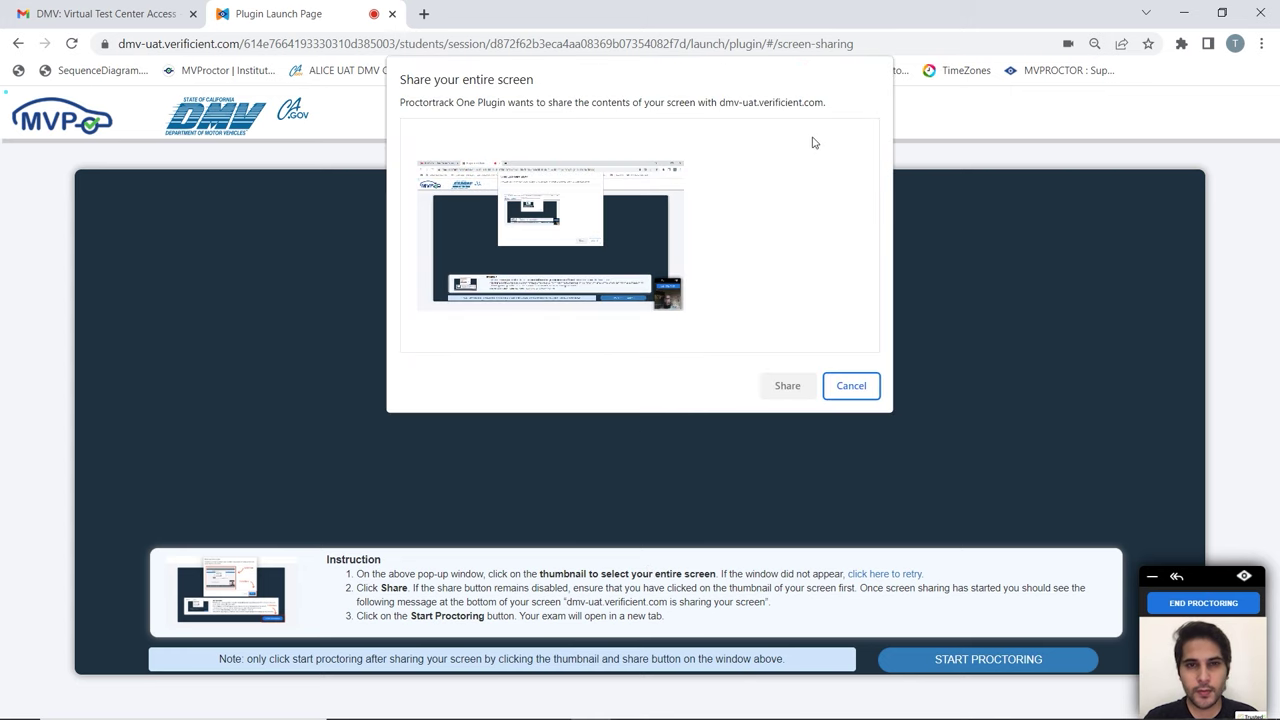
- Share the entire screen and start proctoring
click(645, 232)
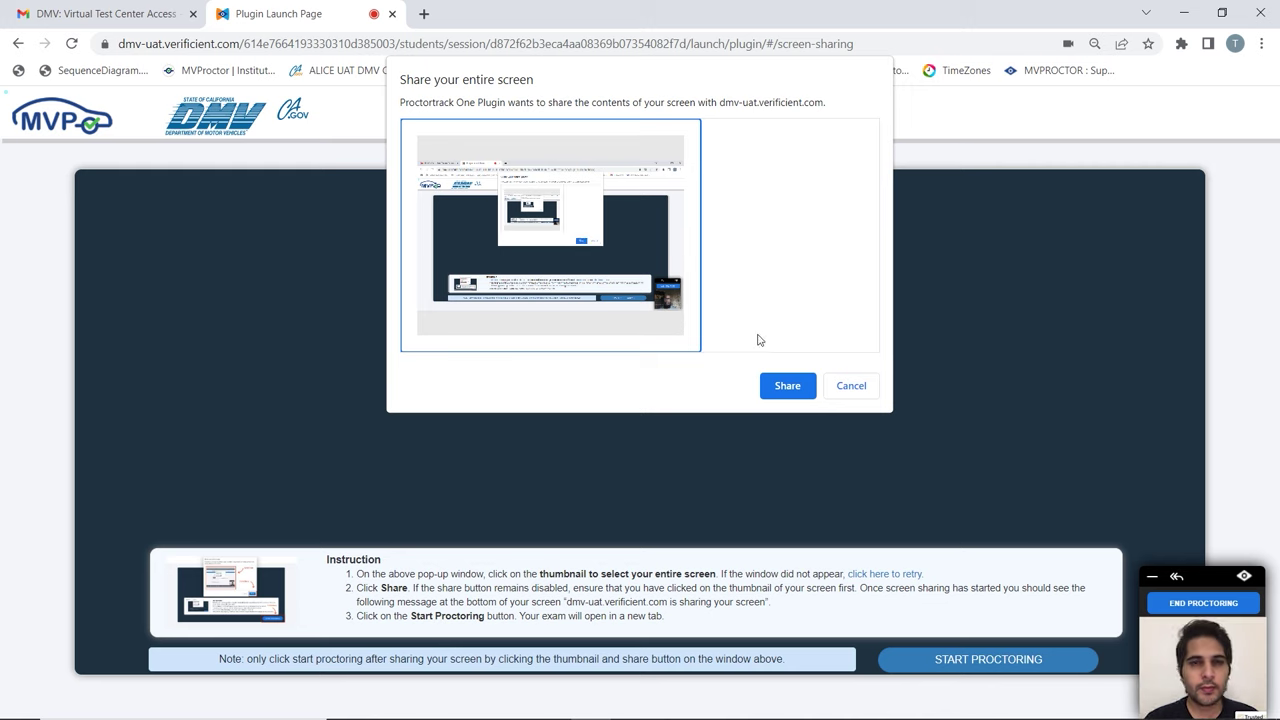
click(788, 388)
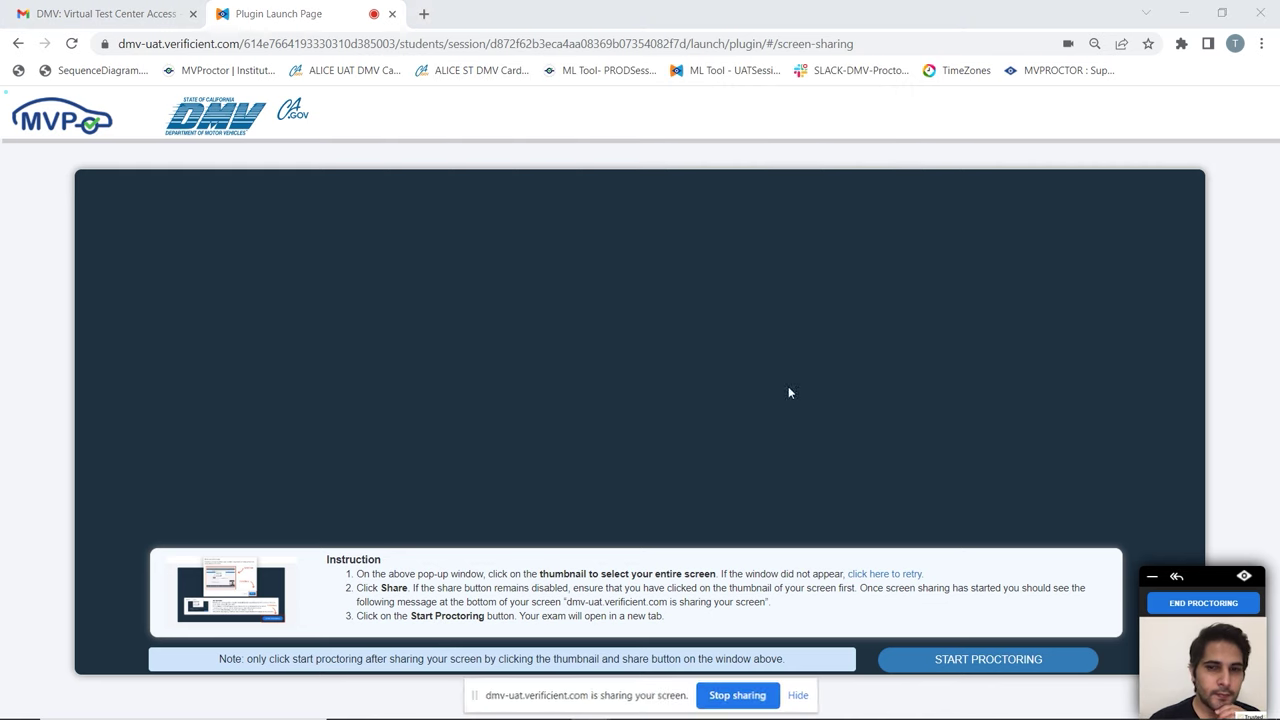
click(983, 660)
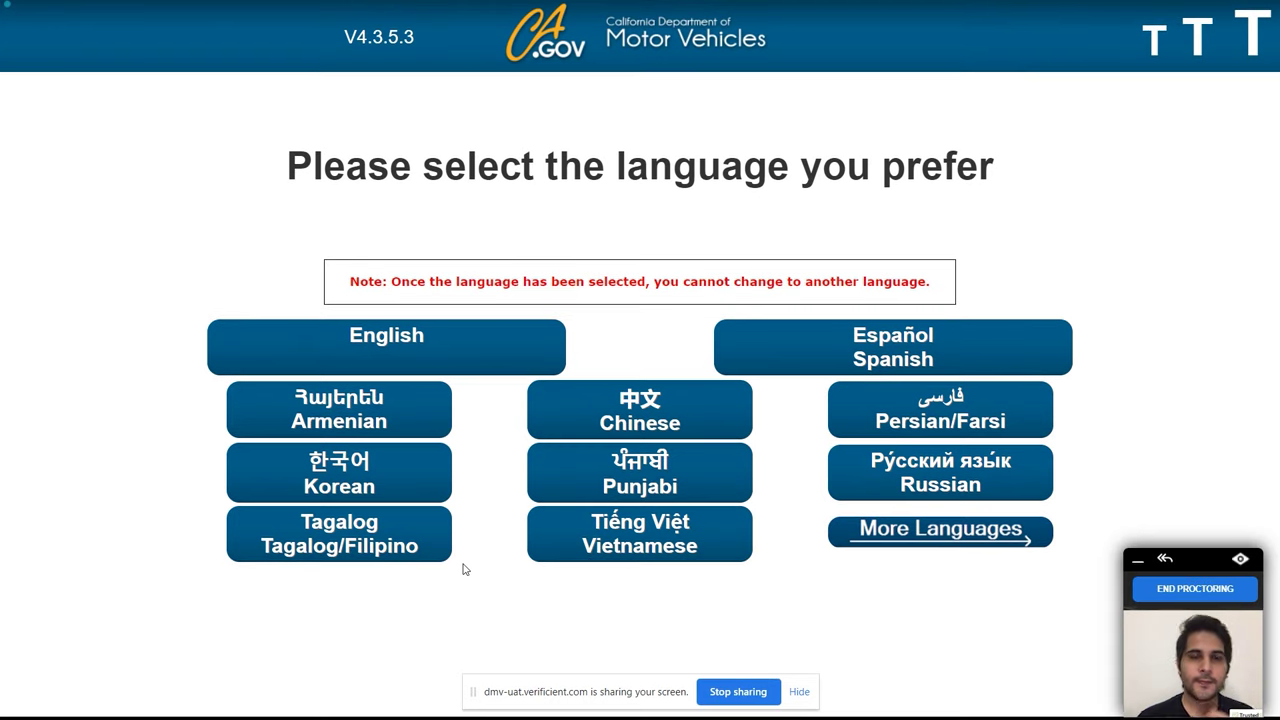
- Choose English for the test, clear the screen-sharing notice, and pass both instruction pages
click(434, 341)
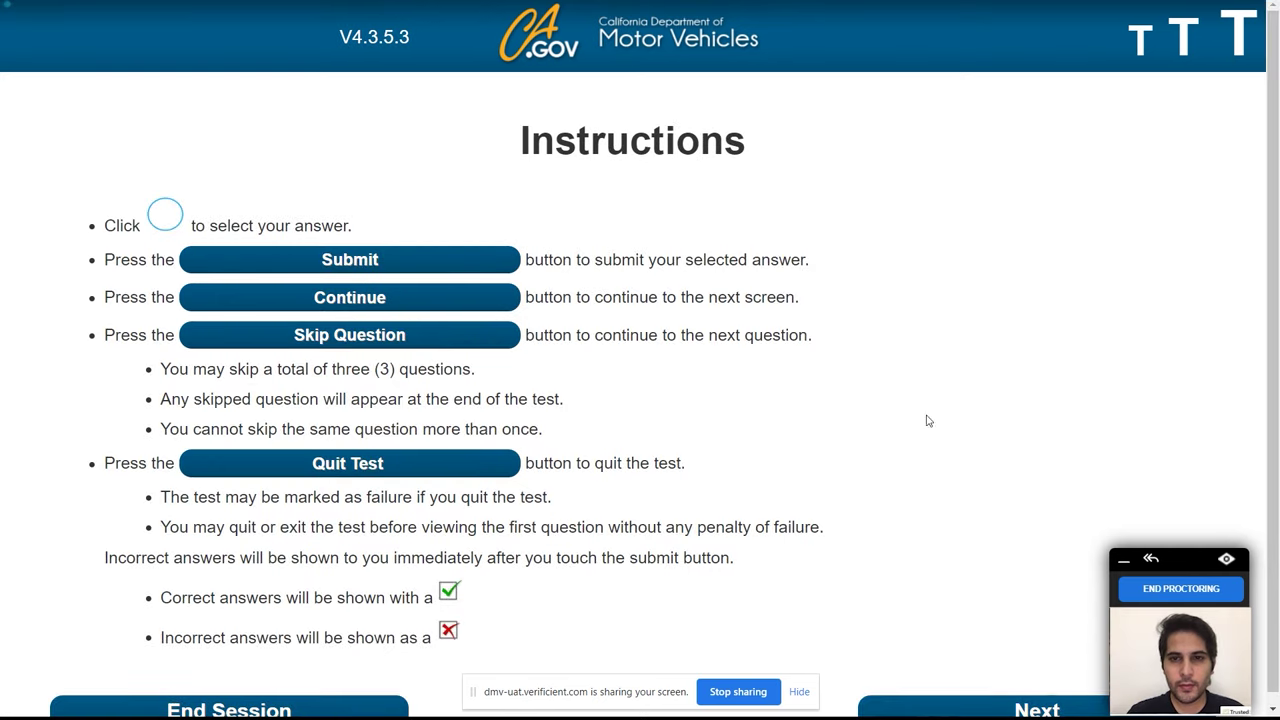
click(1150, 560)
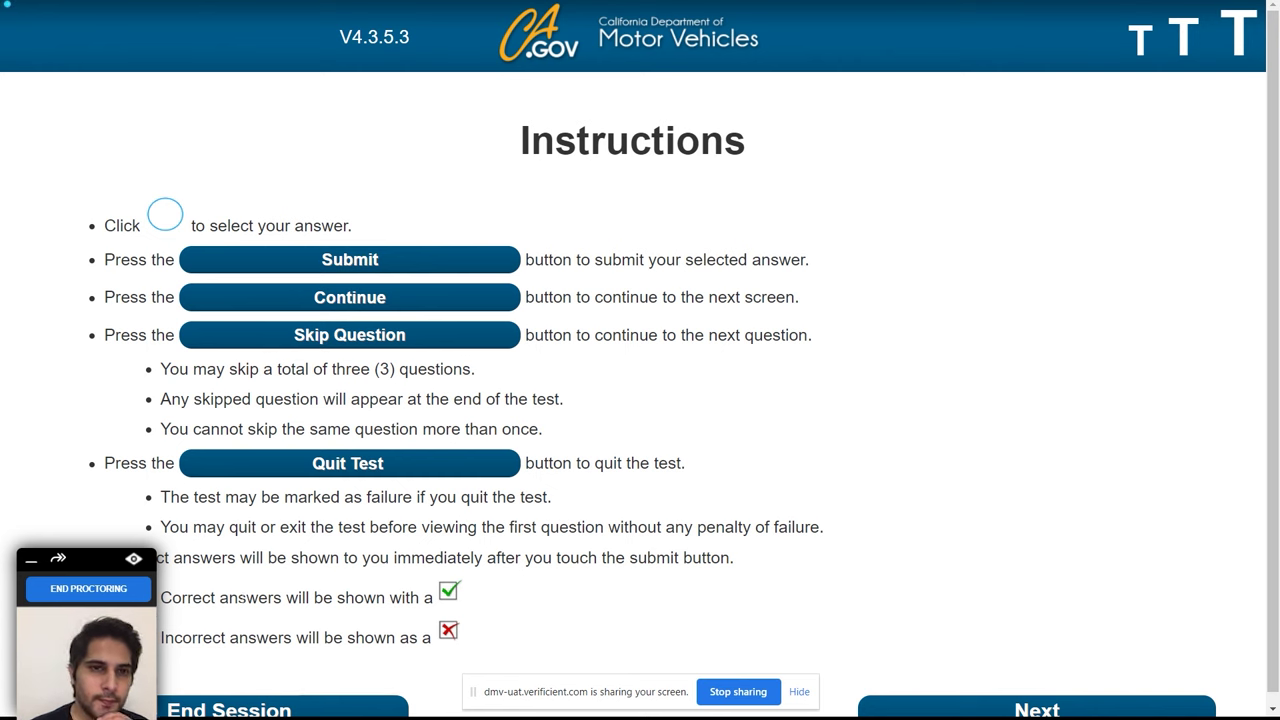
click(57, 558)
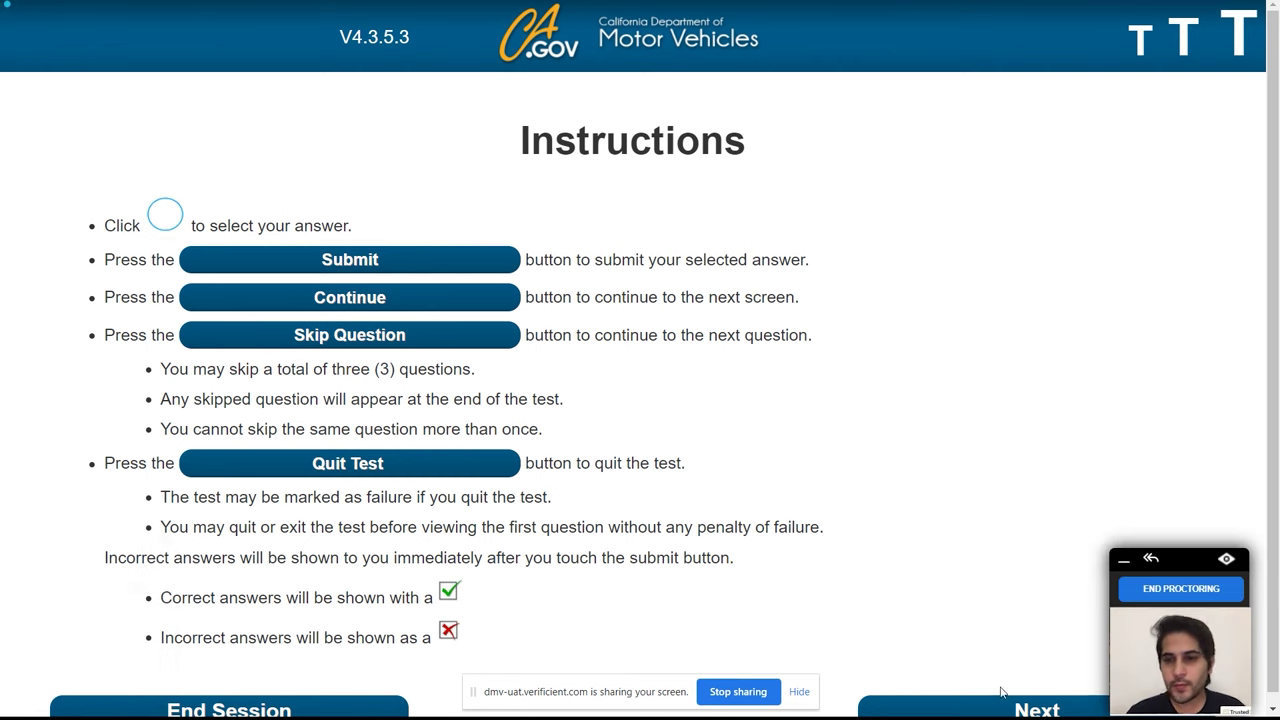
click(802, 697)
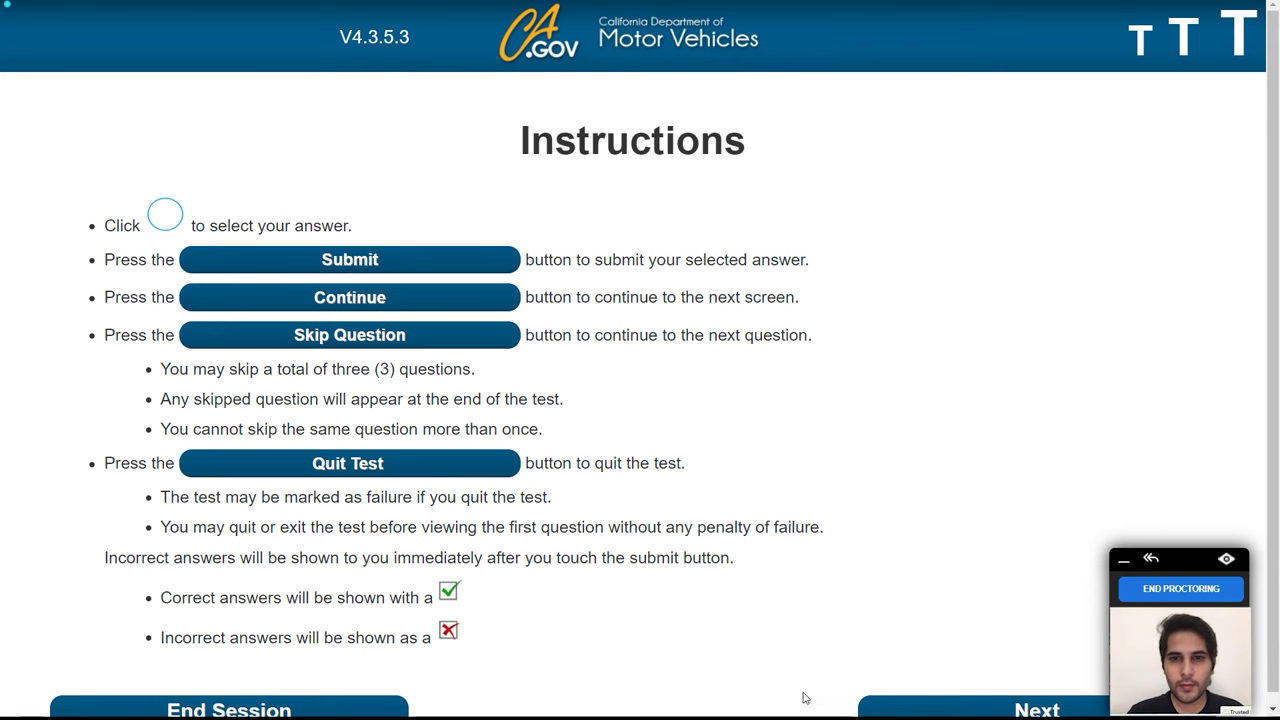
click(932, 710)
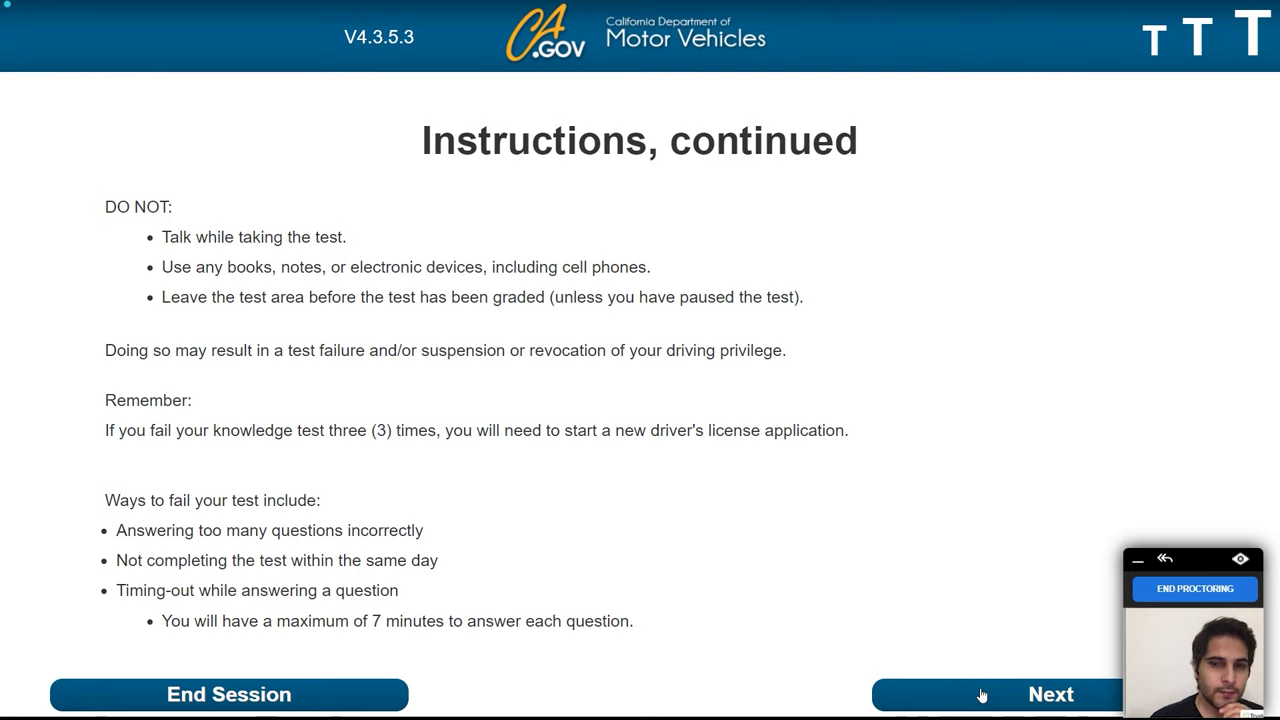
click(982, 695)
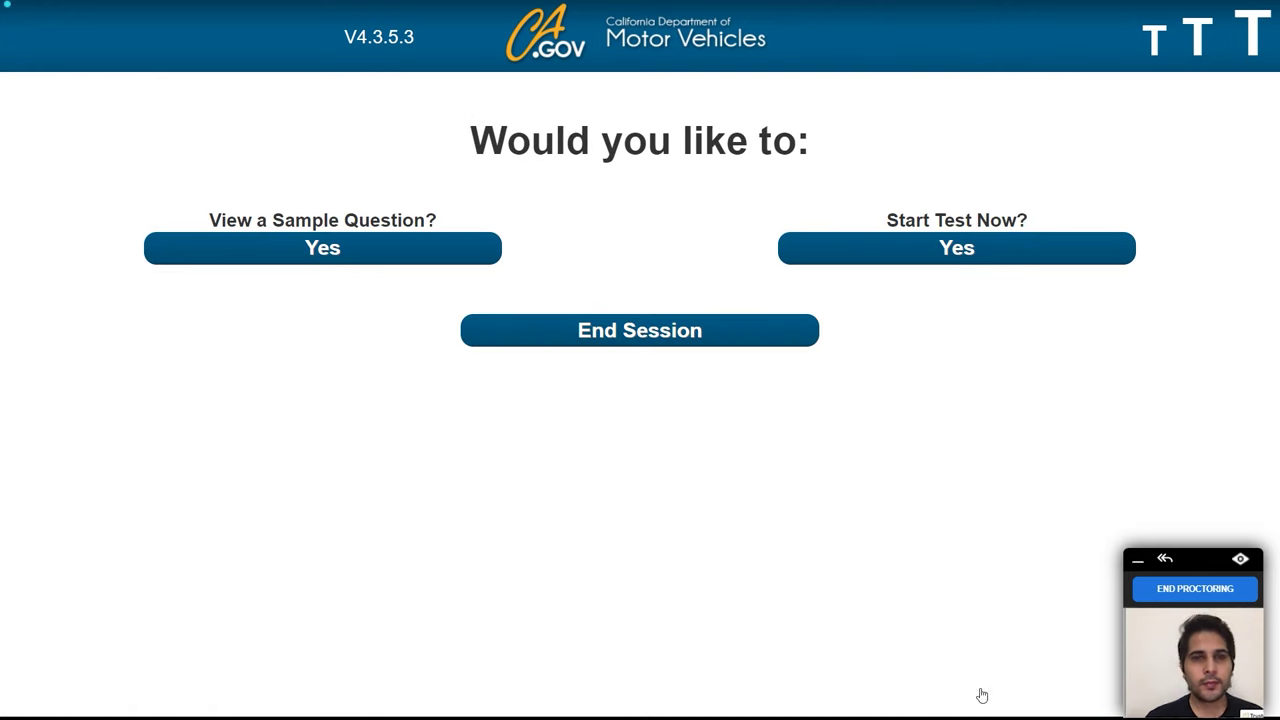
- Start the test, certify answering personally, and submit the first answer to both questions, including the pedestrian one
click(942, 255)
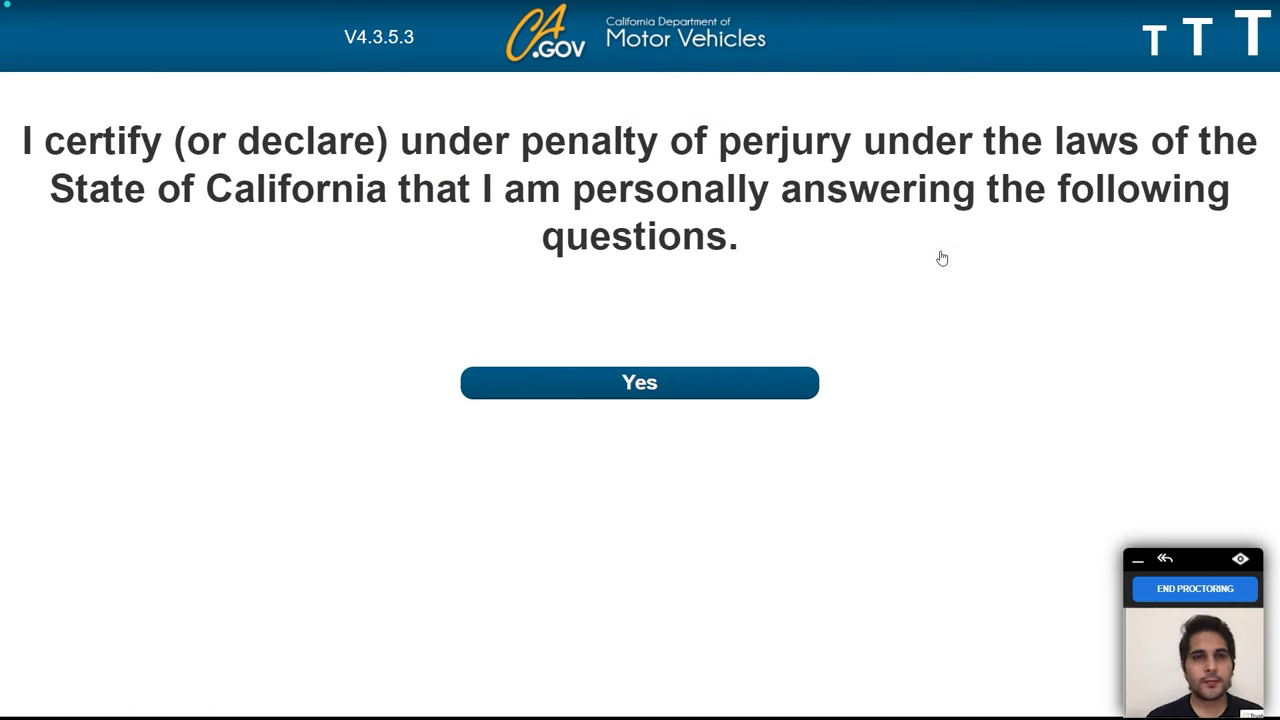
click(658, 396)
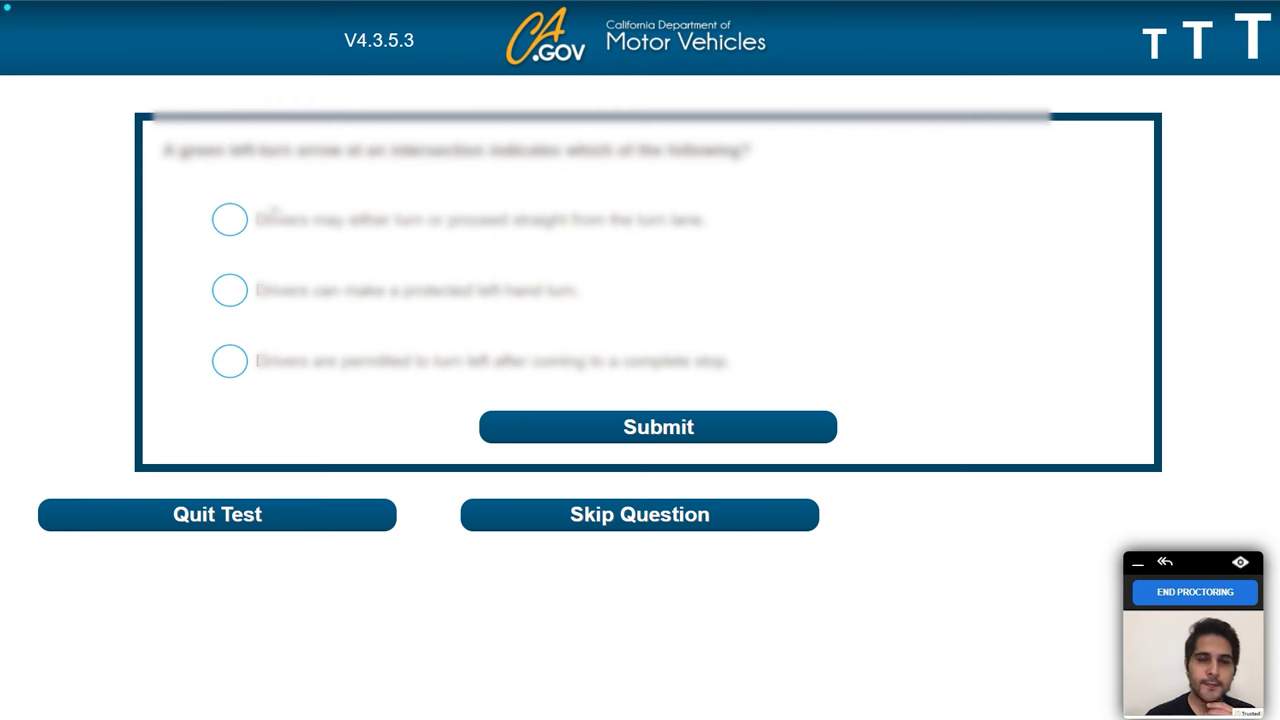
click(240, 227)
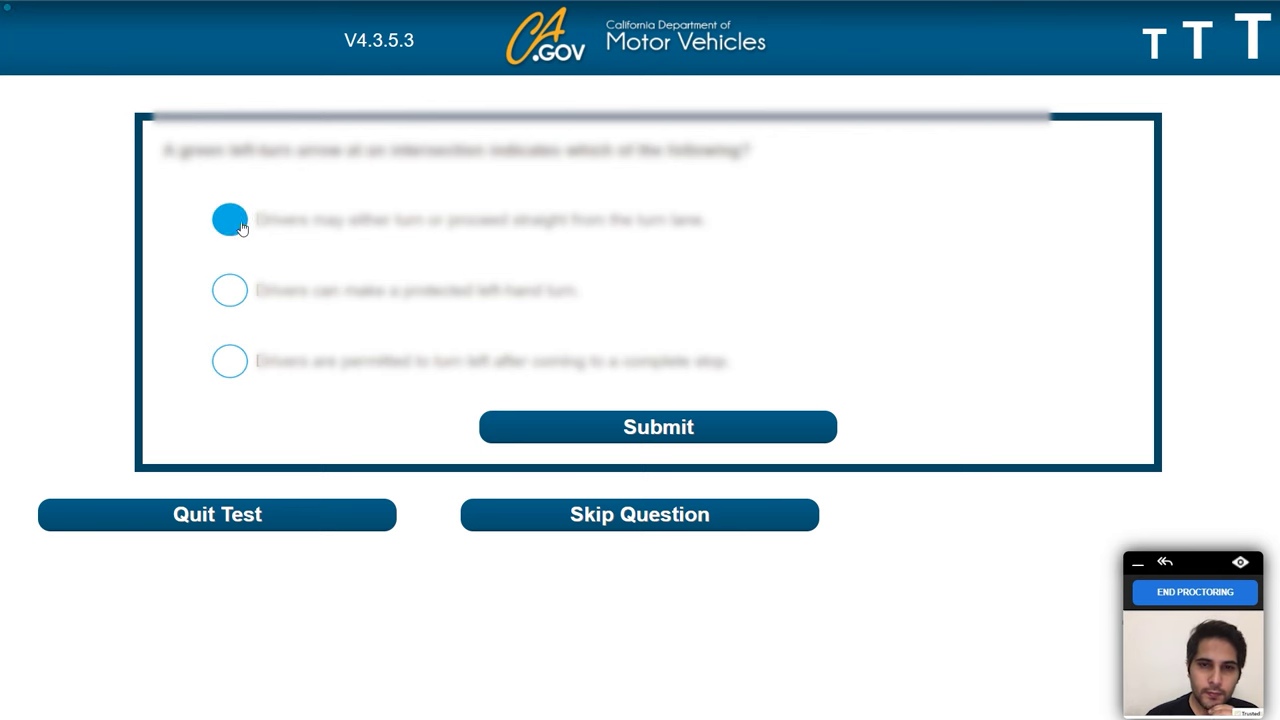
click(657, 427)
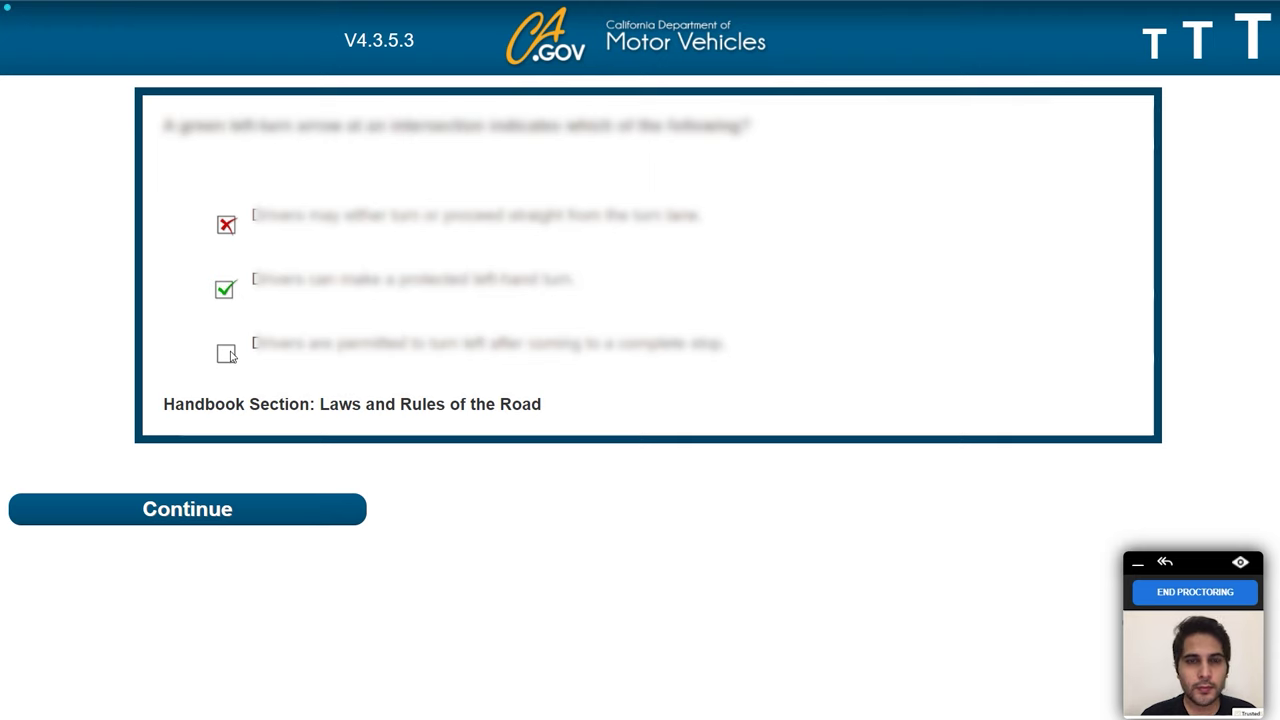
click(229, 511)
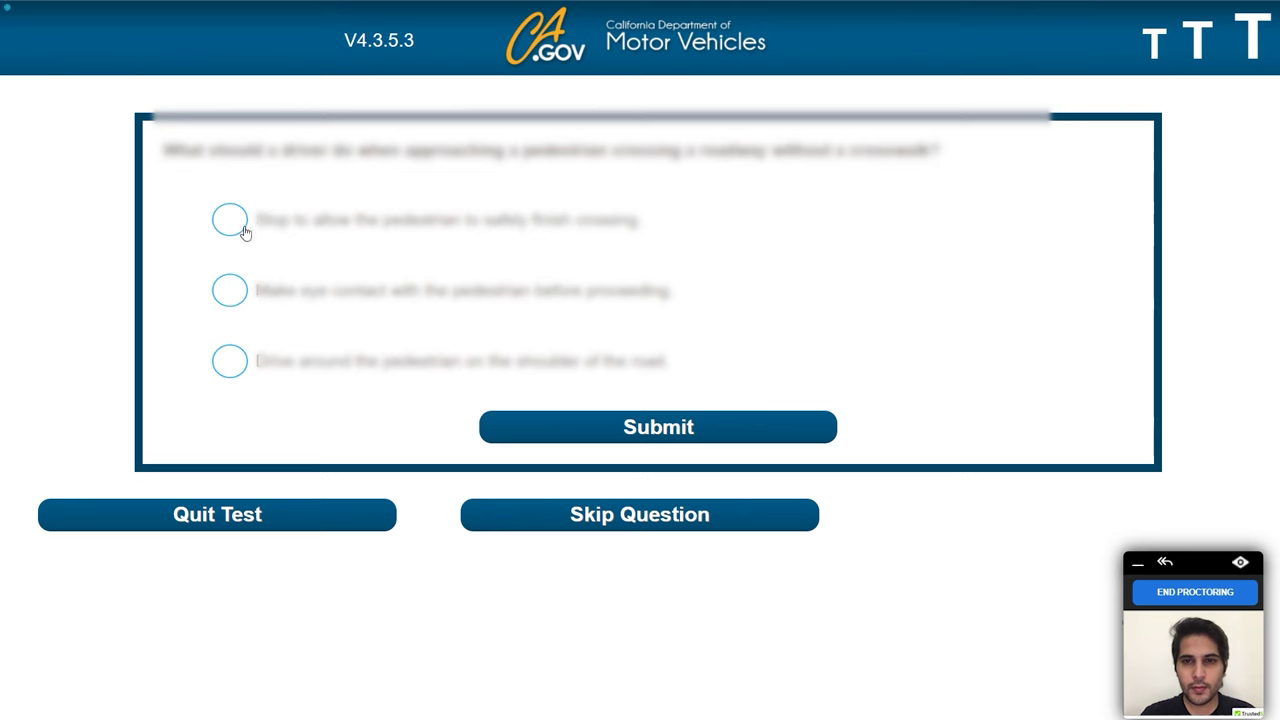
click(230, 220)
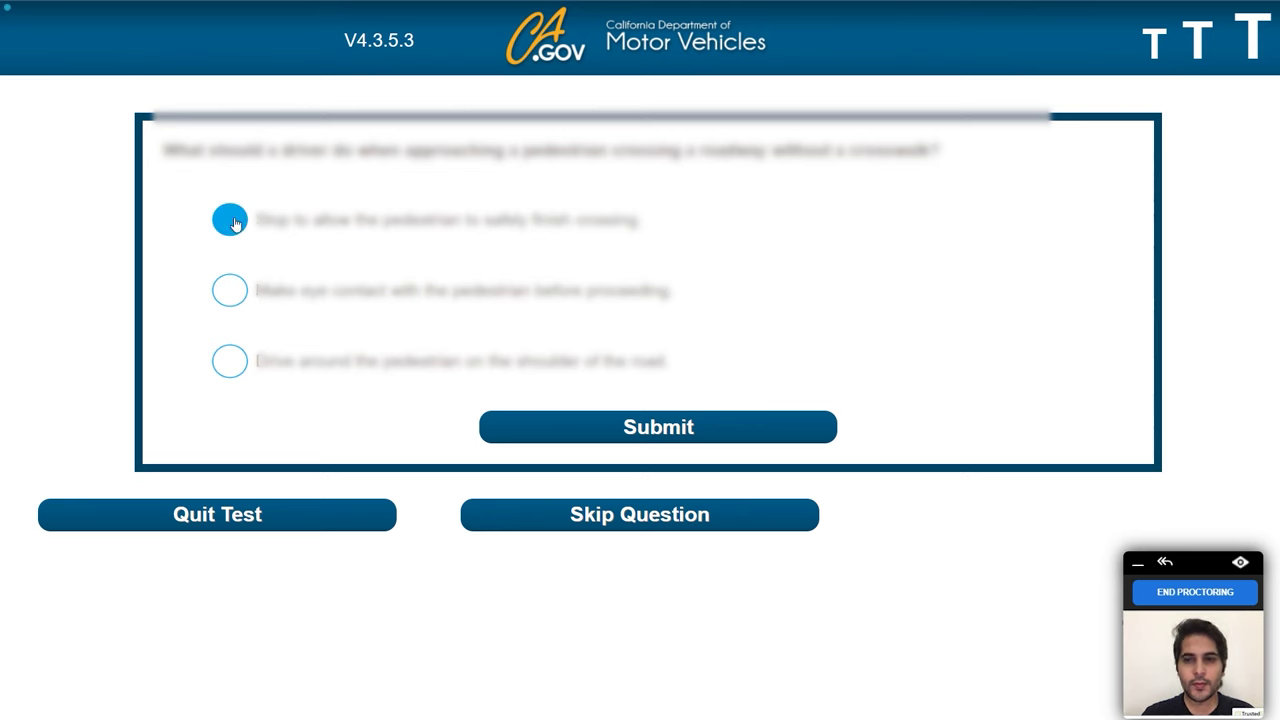
click(568, 423)
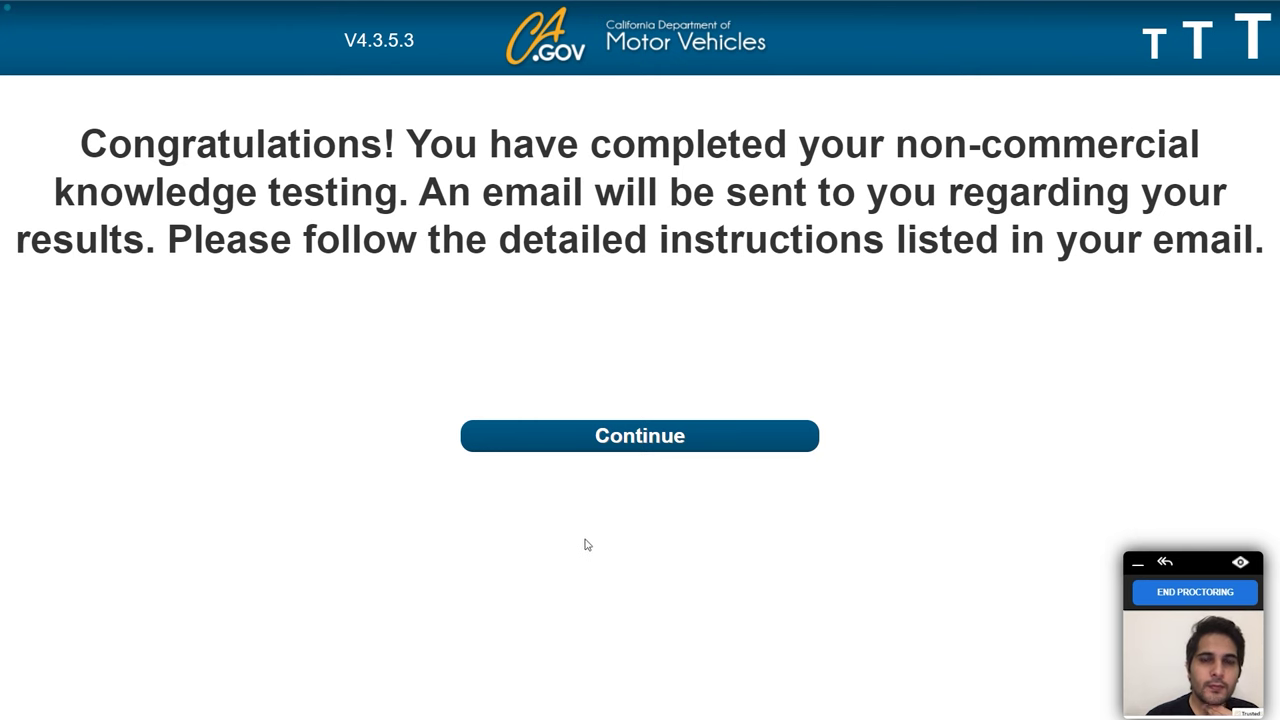
- Continue past the Congratulations message so the 2-of-2 session data upload completes
click(647, 442)
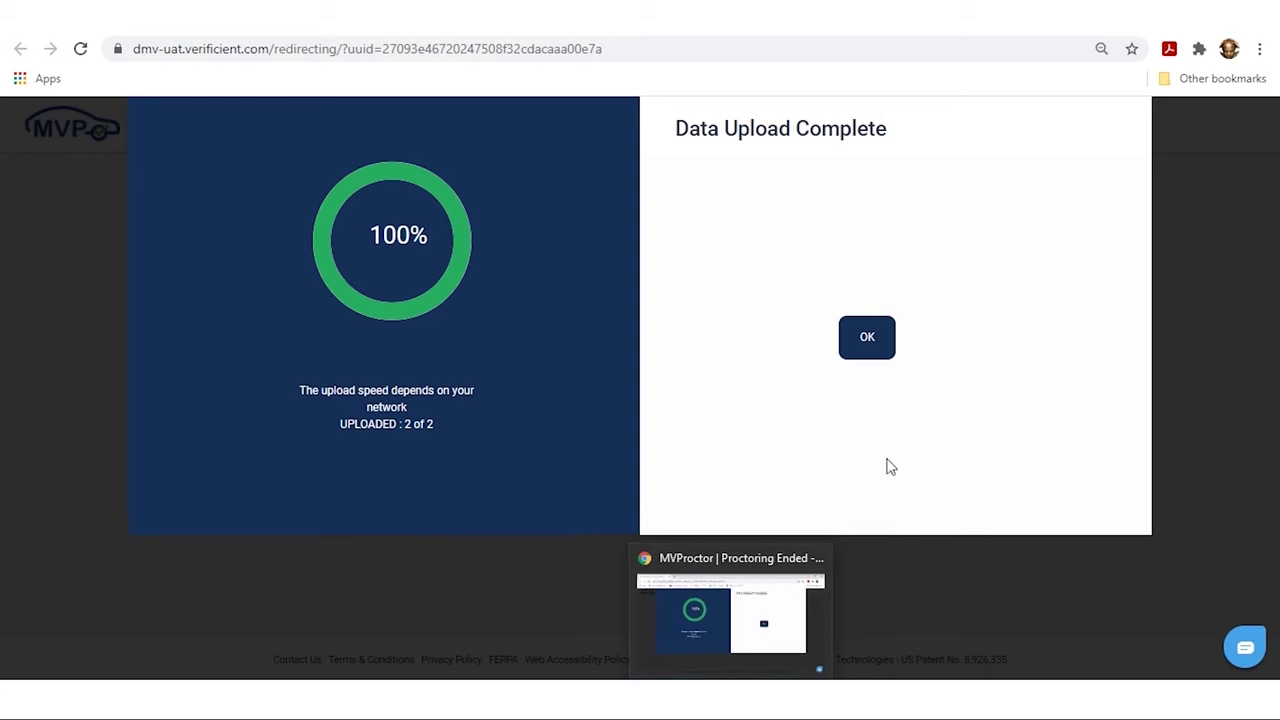
- Acknowledge the Data Upload Complete notice to reach the Proctoring Has Ended page
click(867, 338)
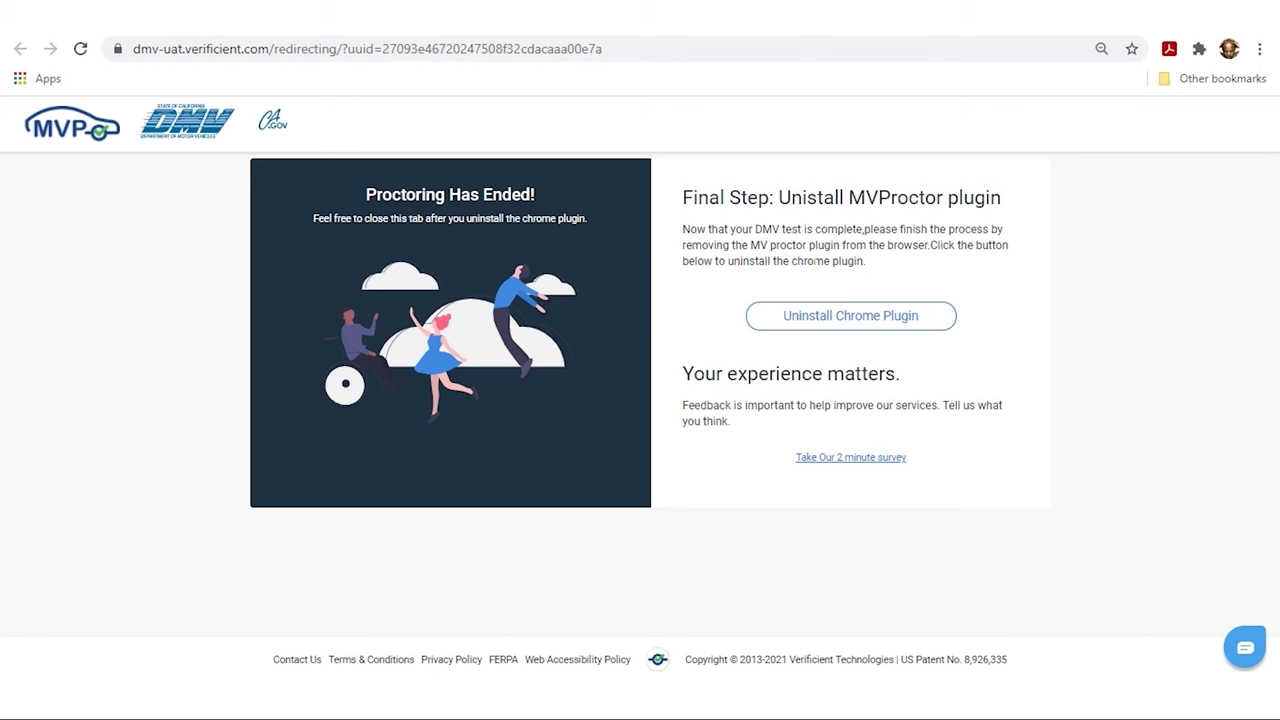
- Remove the MVProctor extension via the Chrome Web Store, then close that tab
click(915, 318)
click(958, 268)
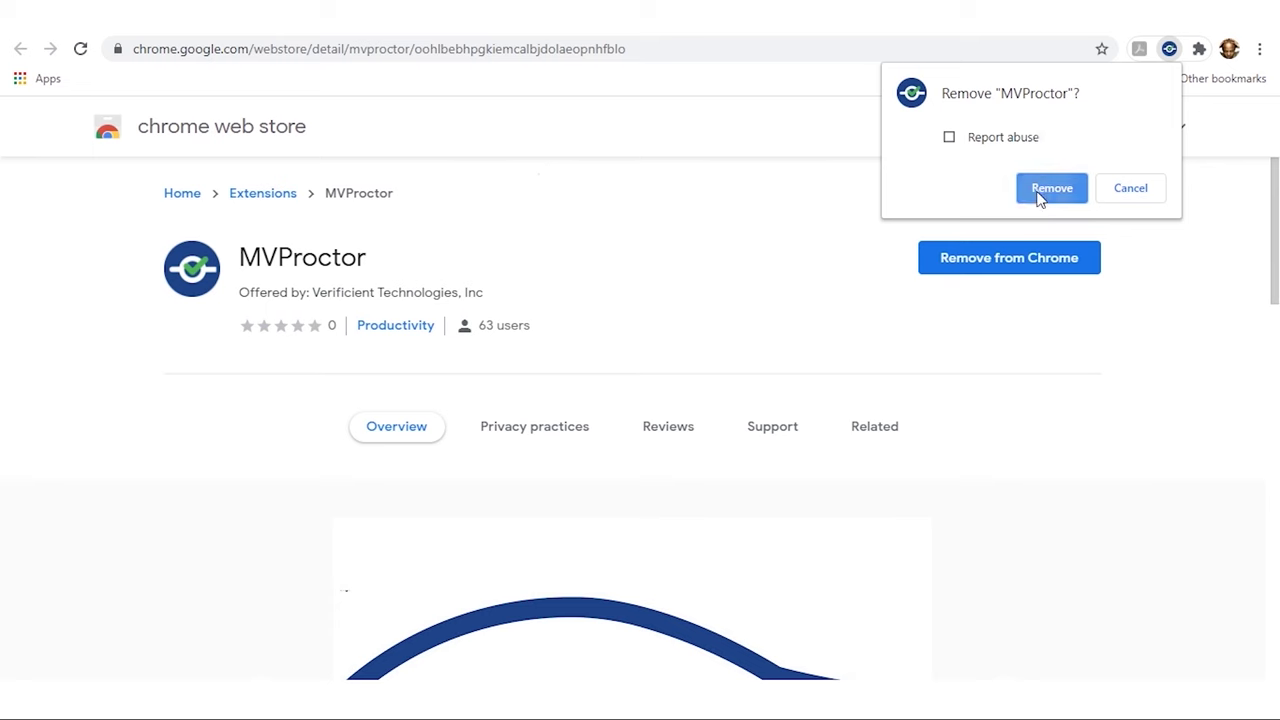
click(1040, 190)
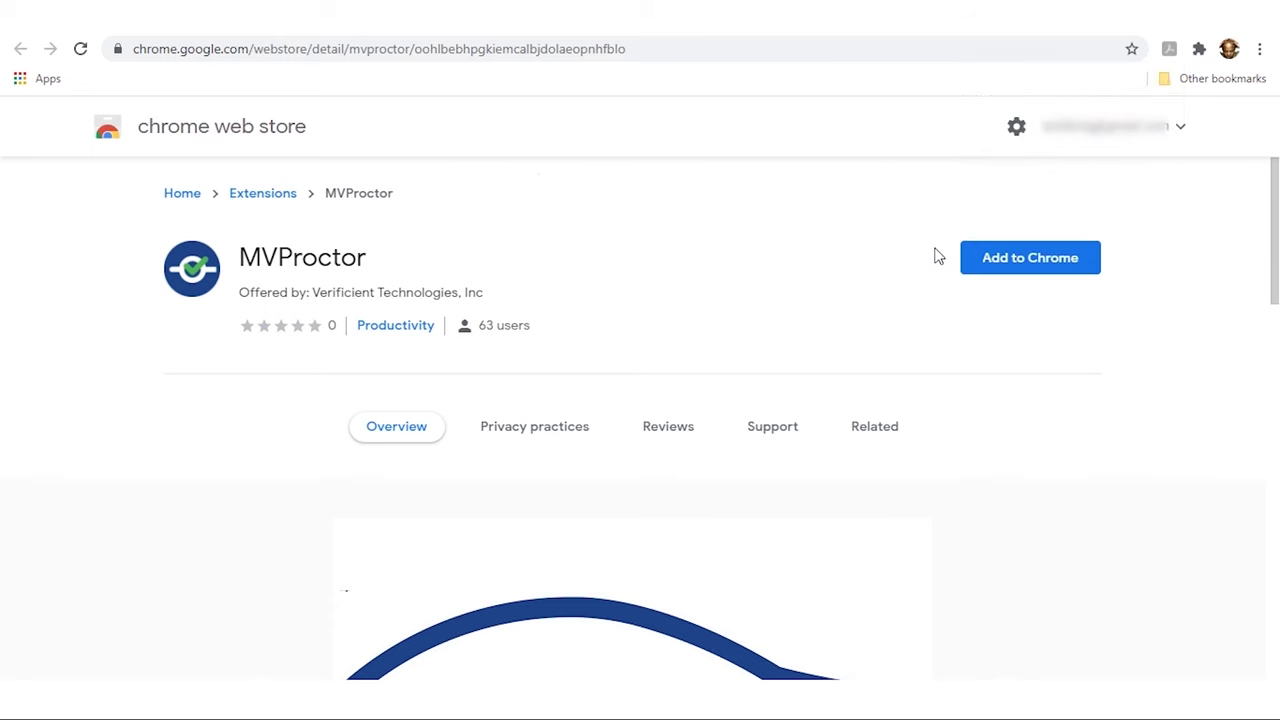
key(ctrl+w)
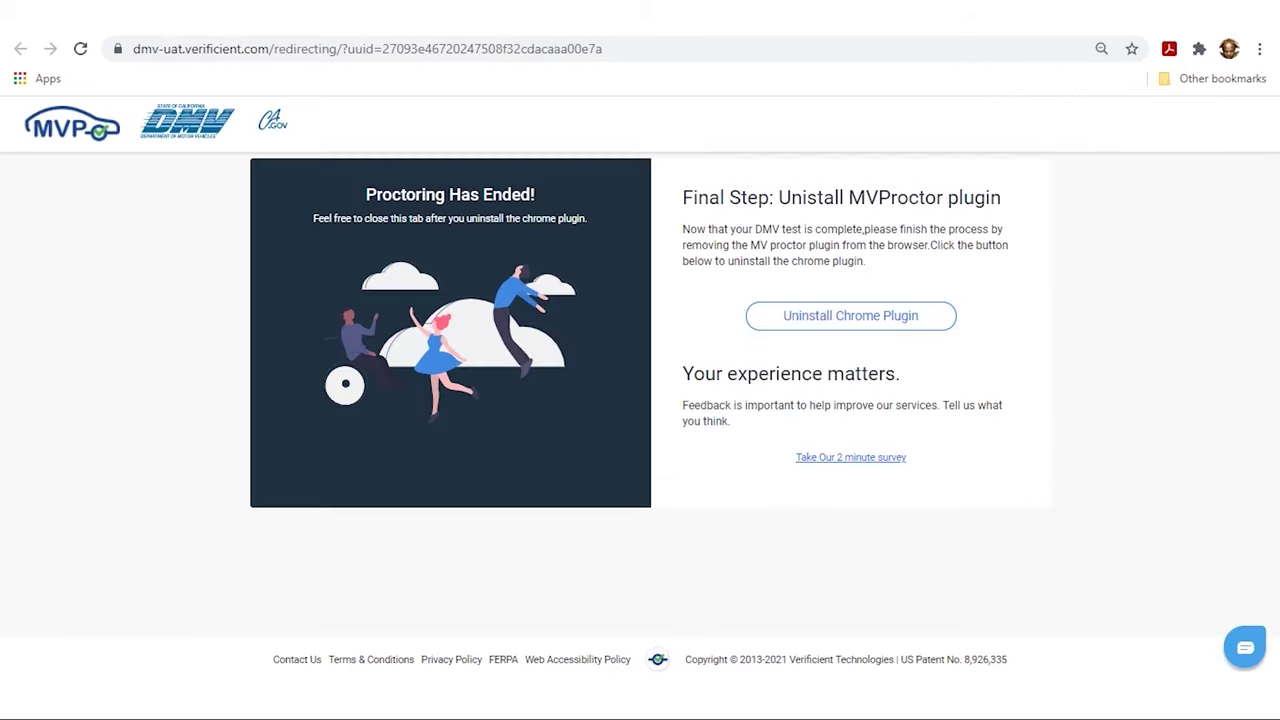
click(850, 457)
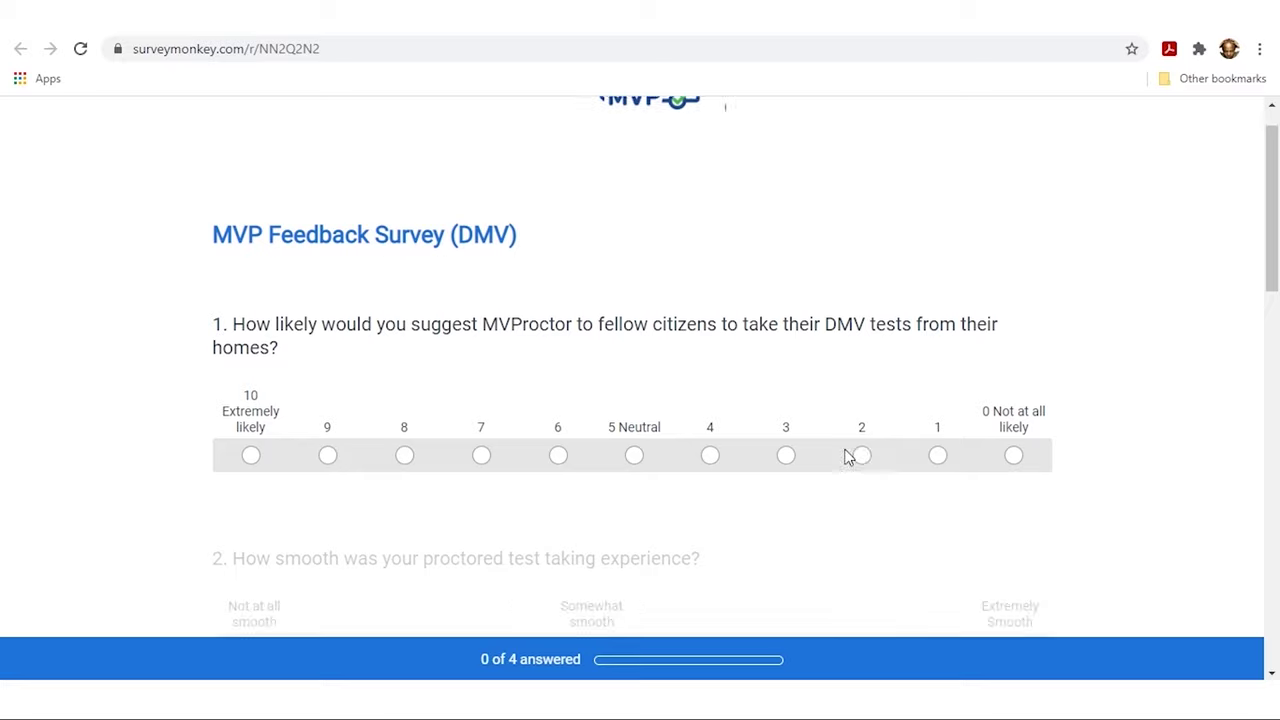
scroll(847, 457, down, 3)
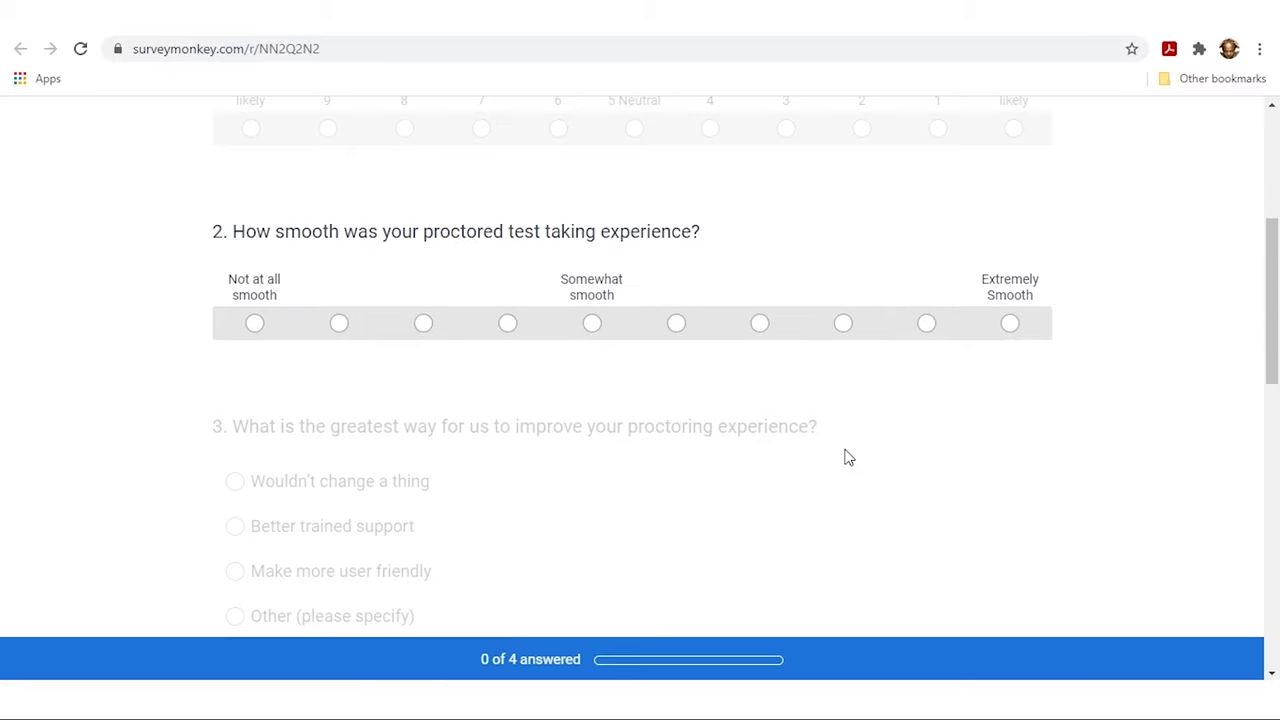
scroll(847, 457, down, 2)
scroll(838, 449, down, 3)
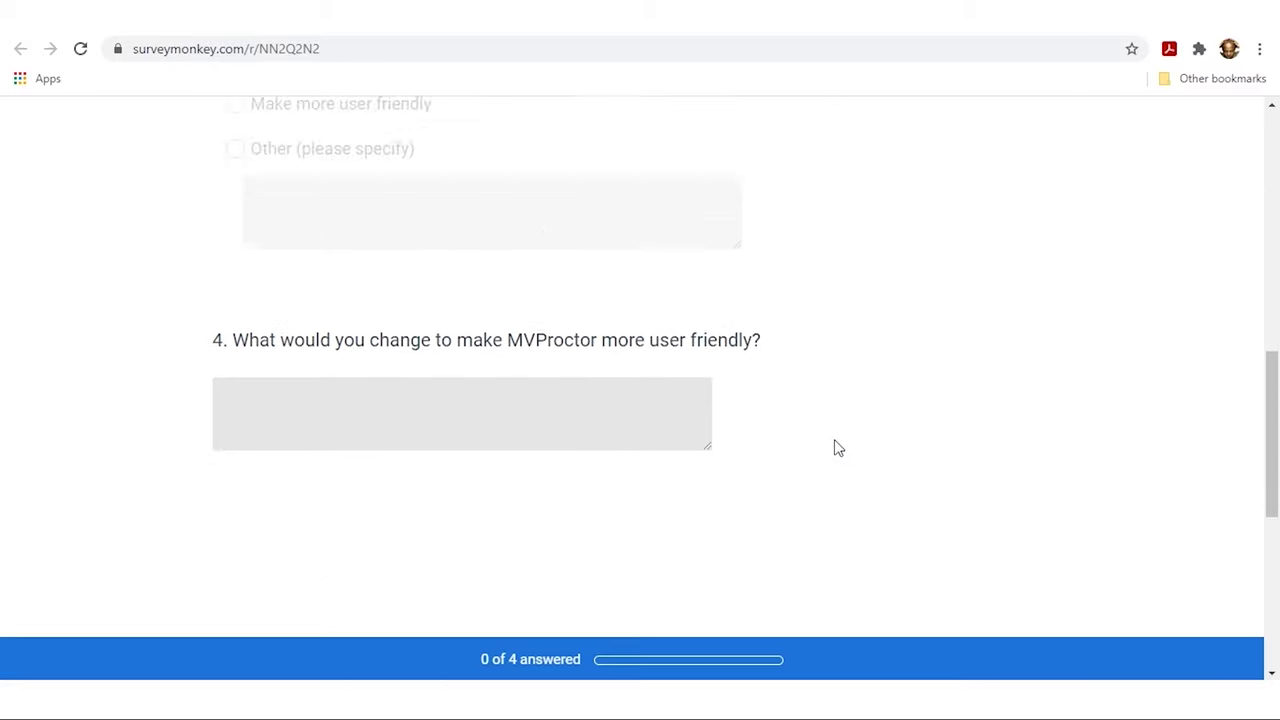
scroll(838, 449, down, 1)
scroll(829, 434, down, 1)
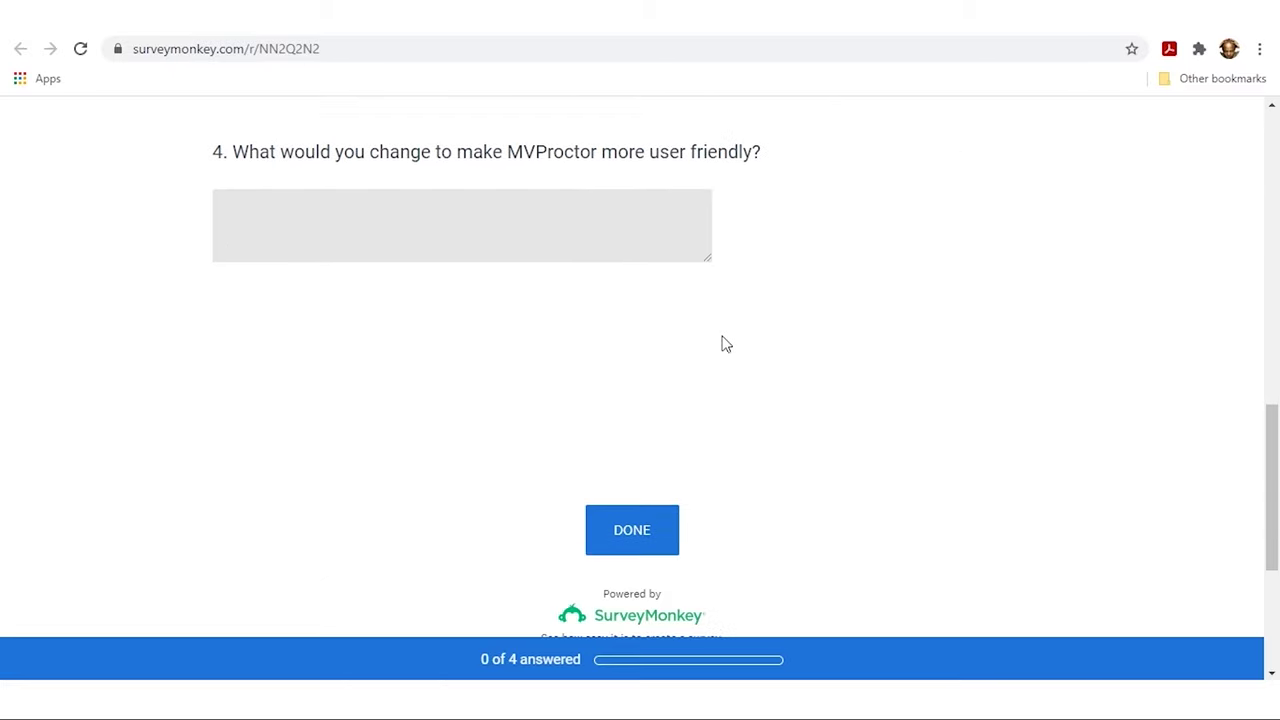
key(ctrl+w)
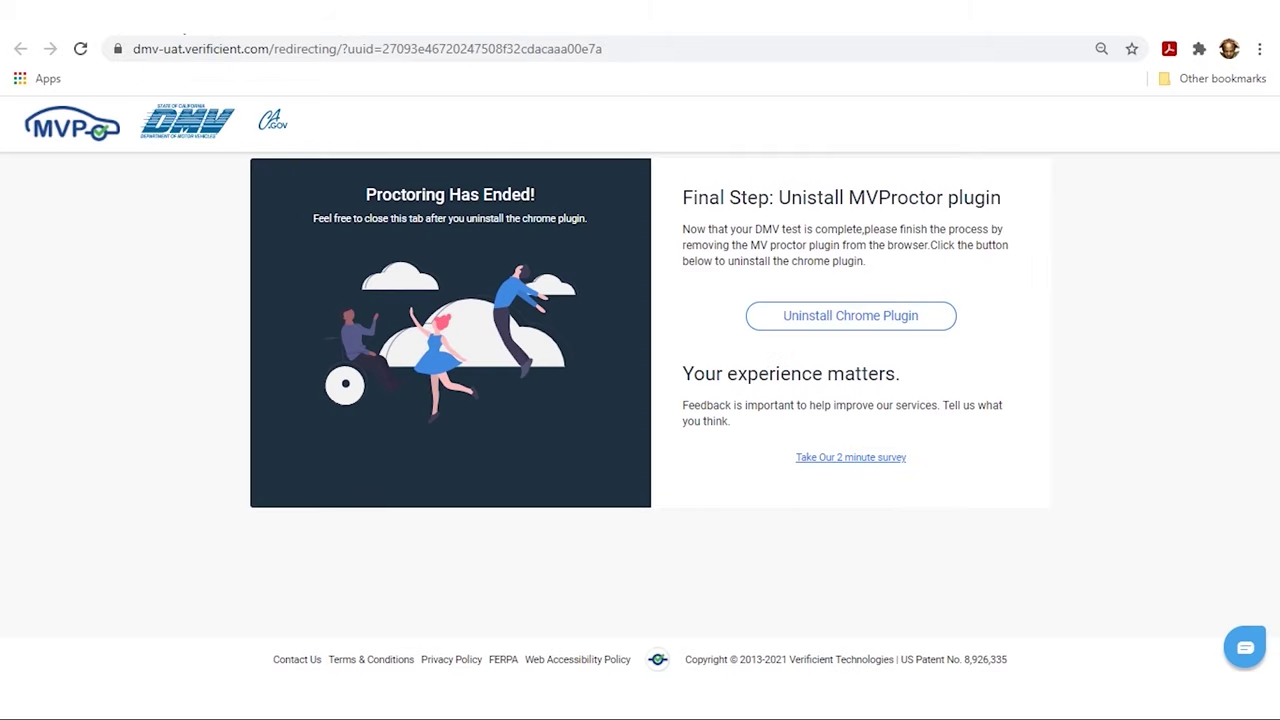